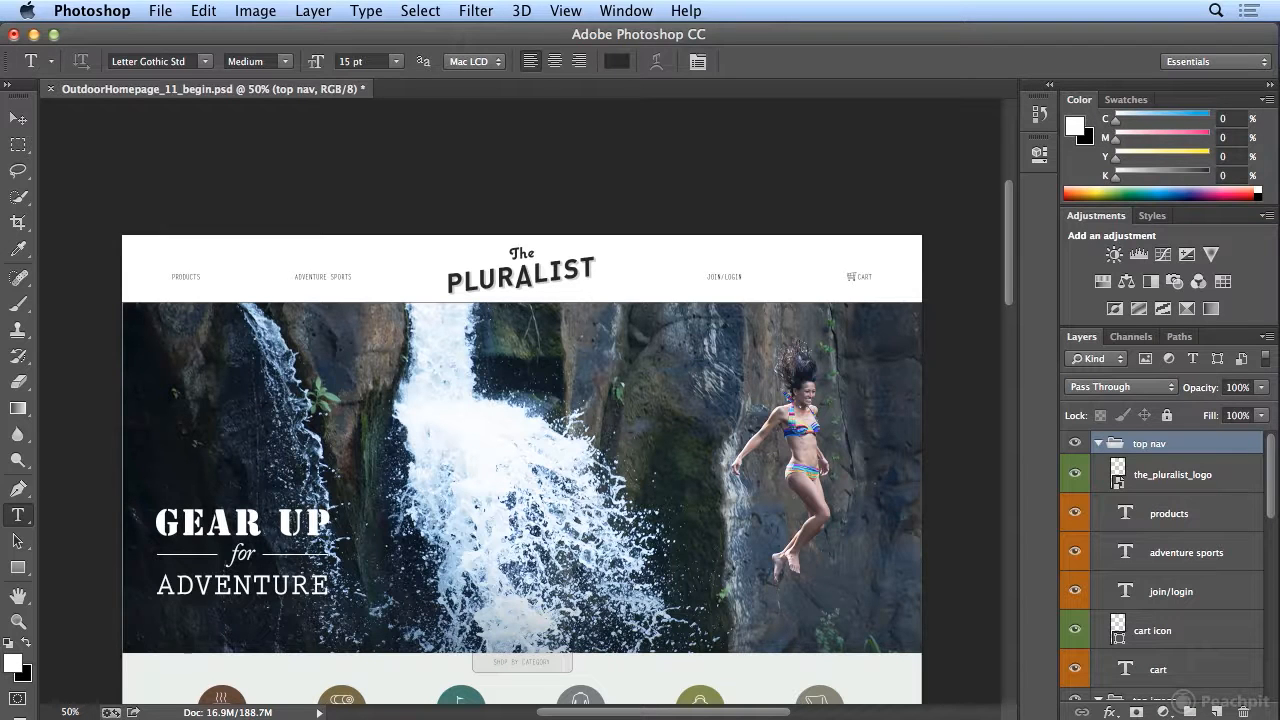
Select the PRODUCTS text layer and copy its CSS from the layer's context menu.
left_click(186, 276)
double_click(186, 276)
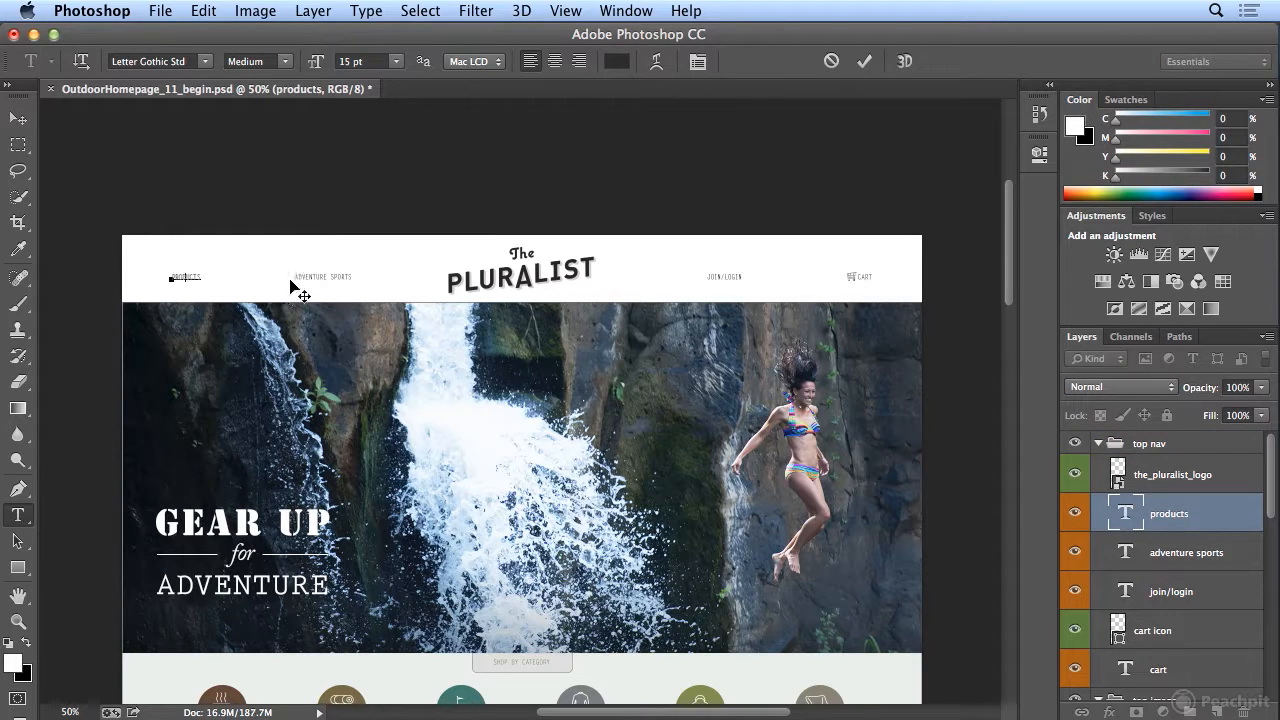
right_click(1190, 517)
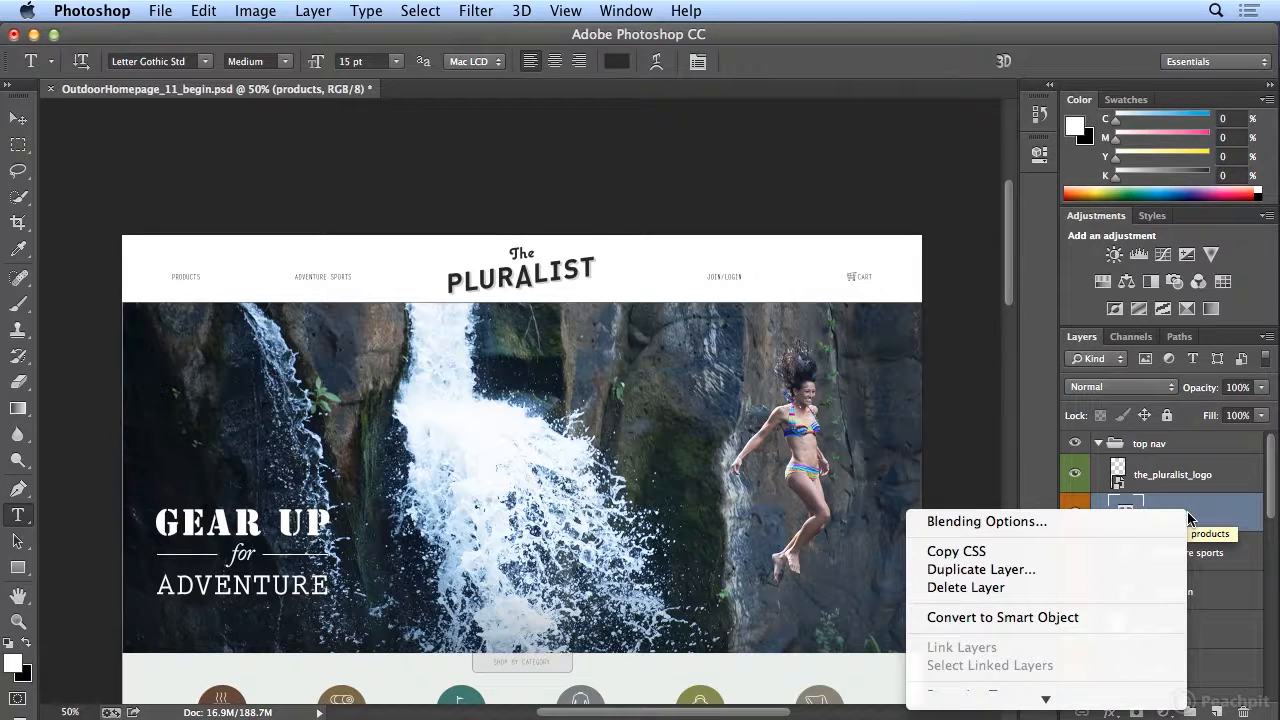
left_click(1105, 552)
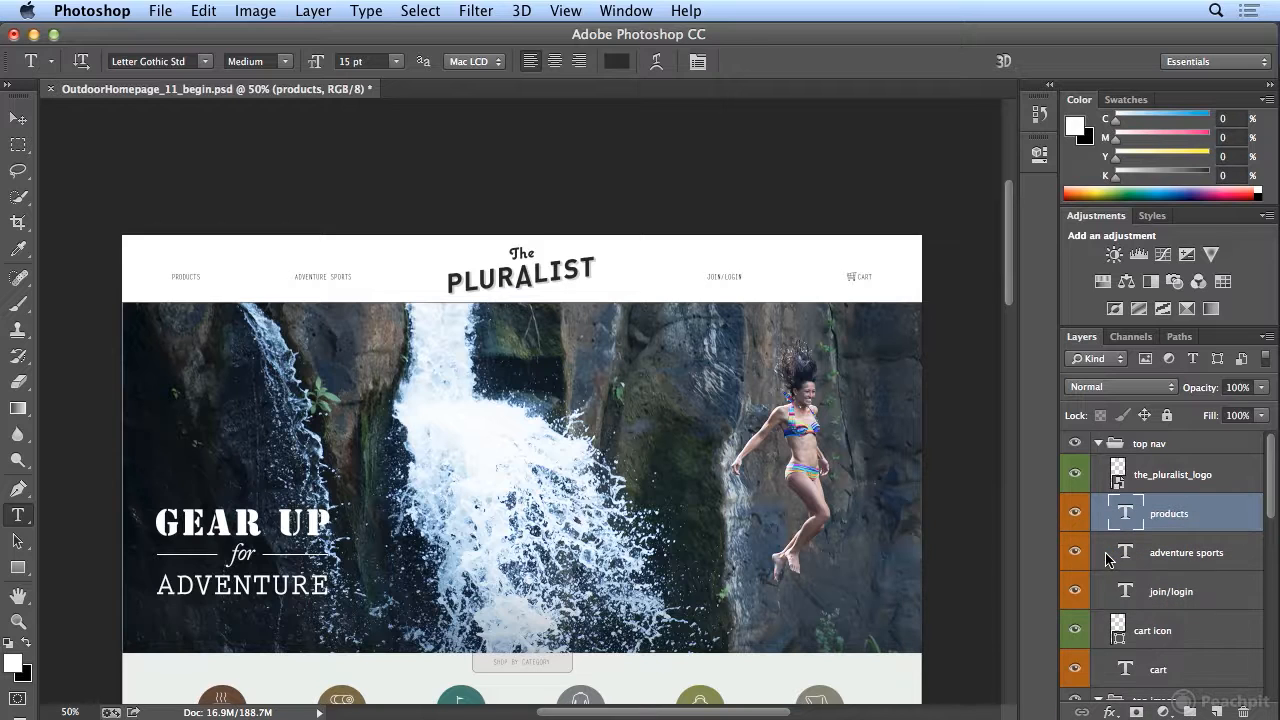
key("super+Tab")
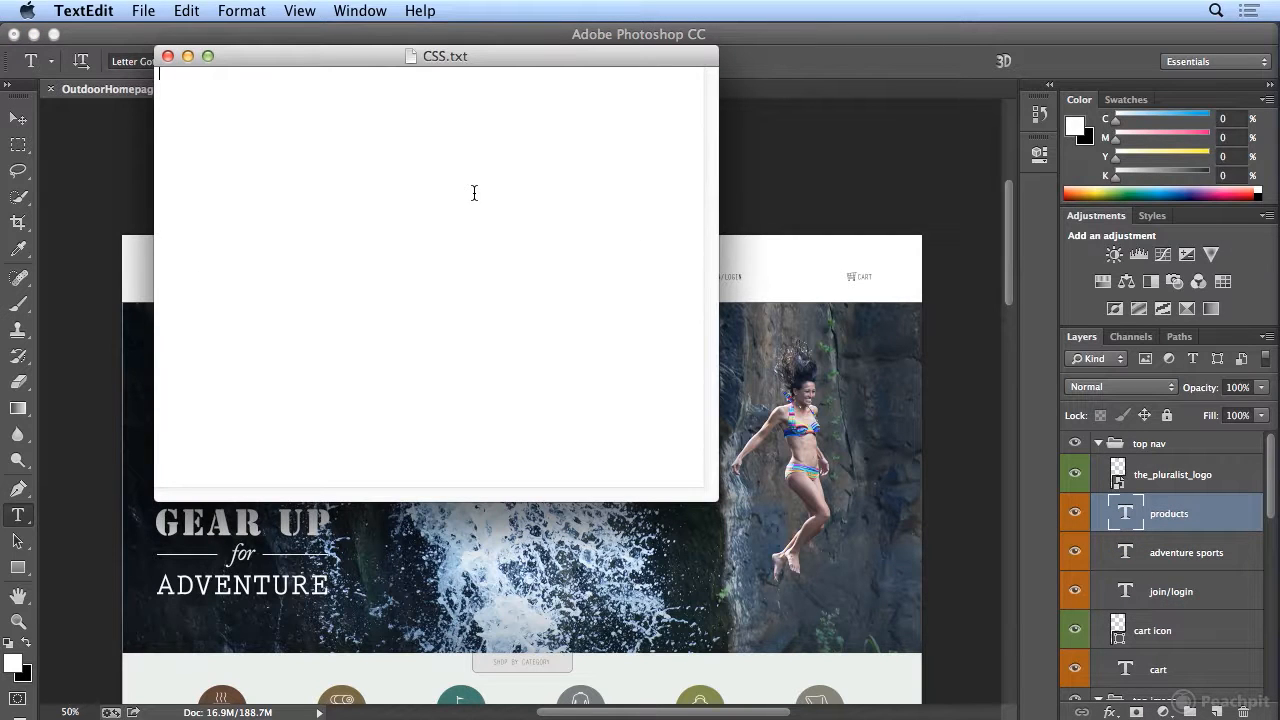
left_click(186, 11)
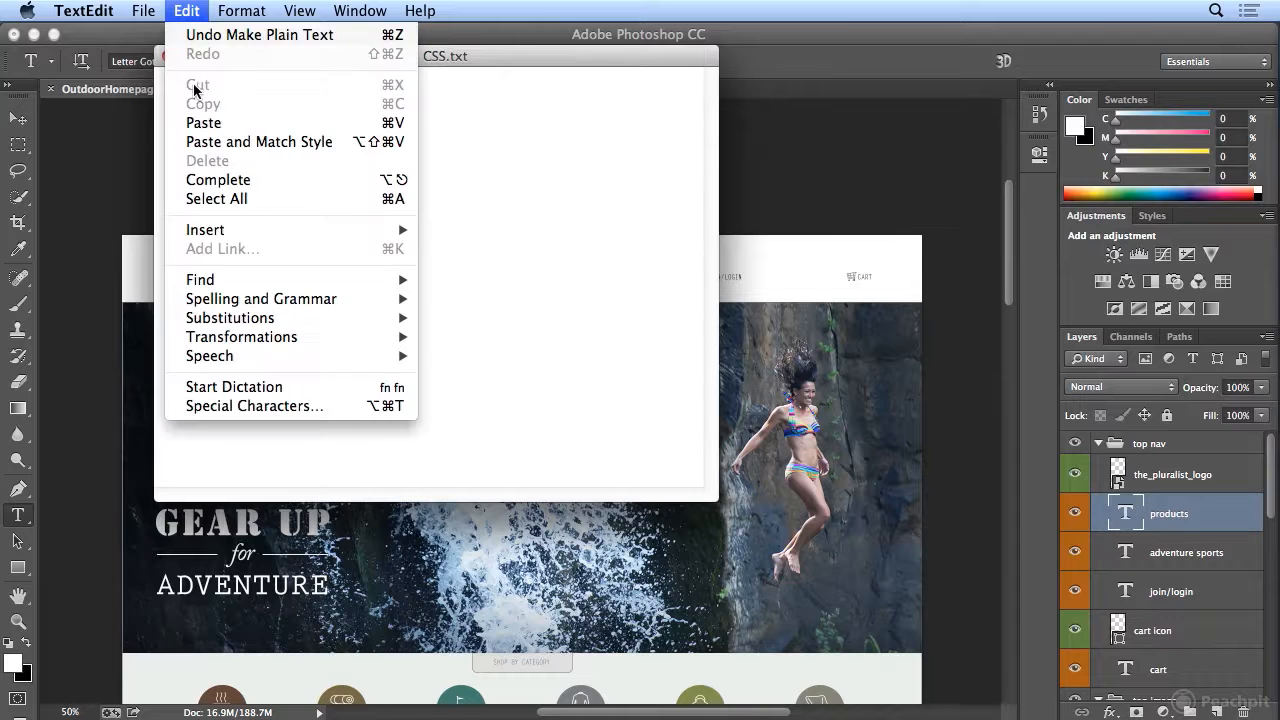
left_click(200, 123)
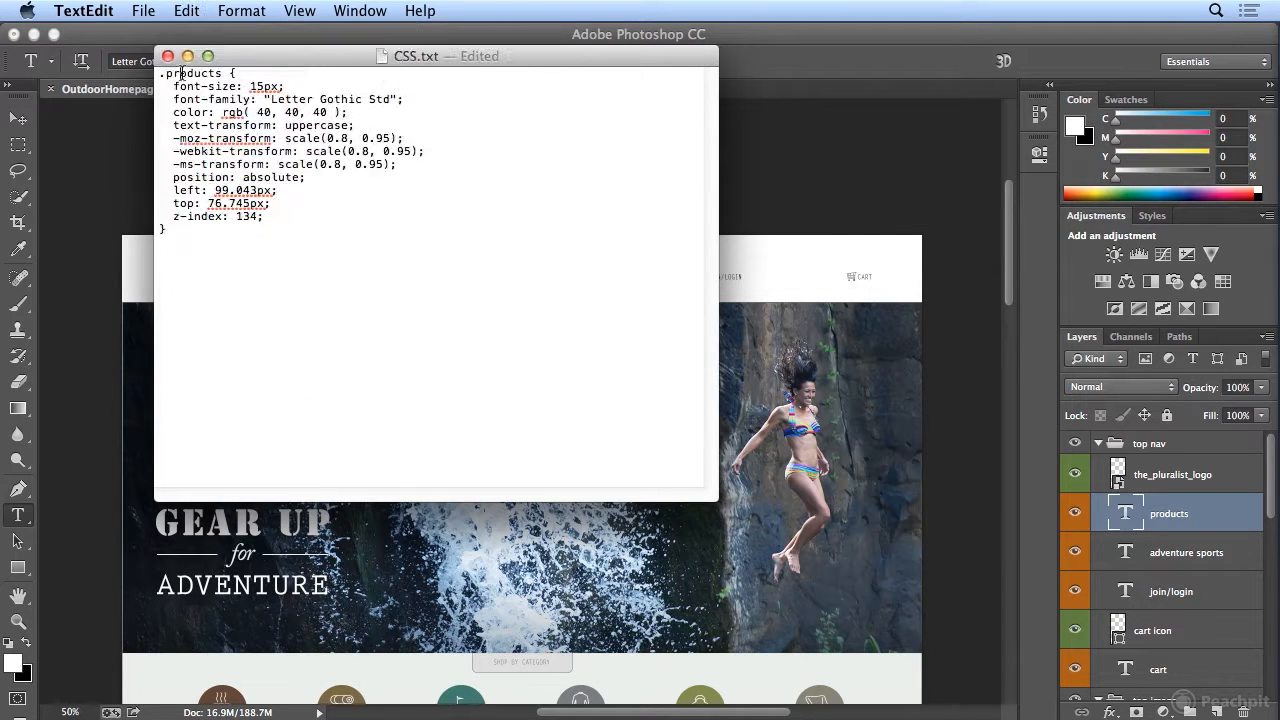
double_click(190, 73)
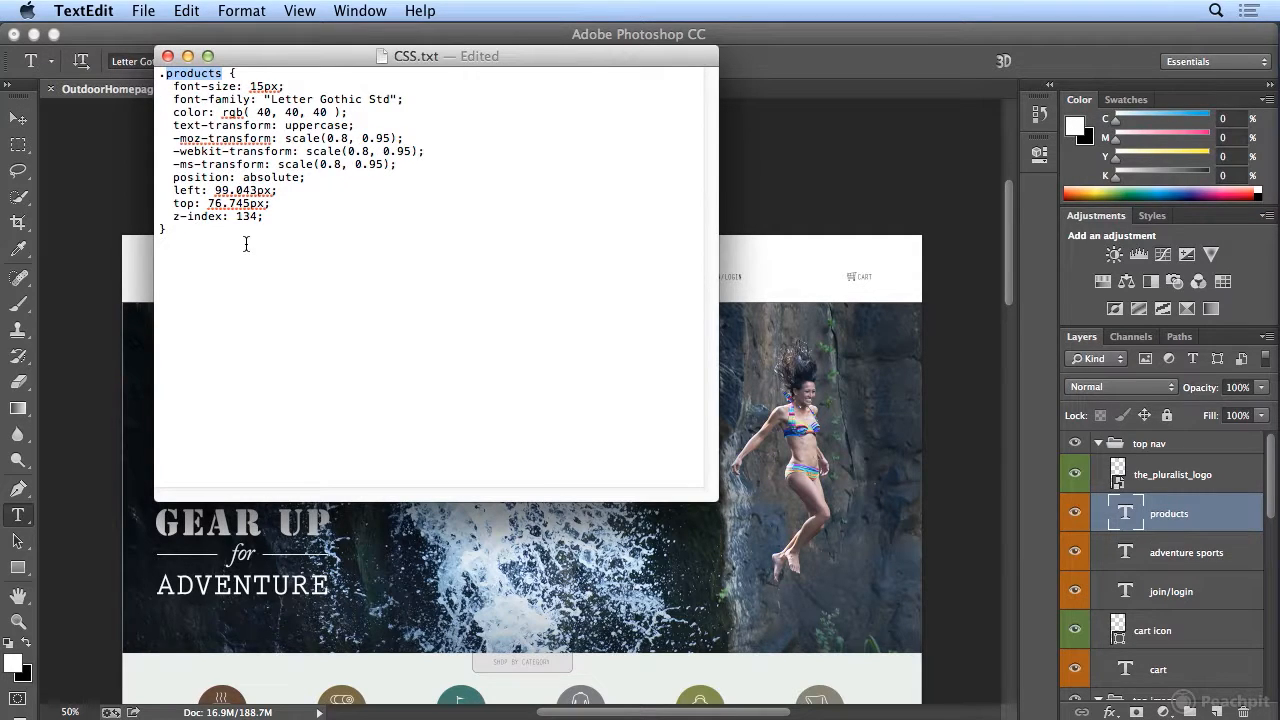
key("super+a")
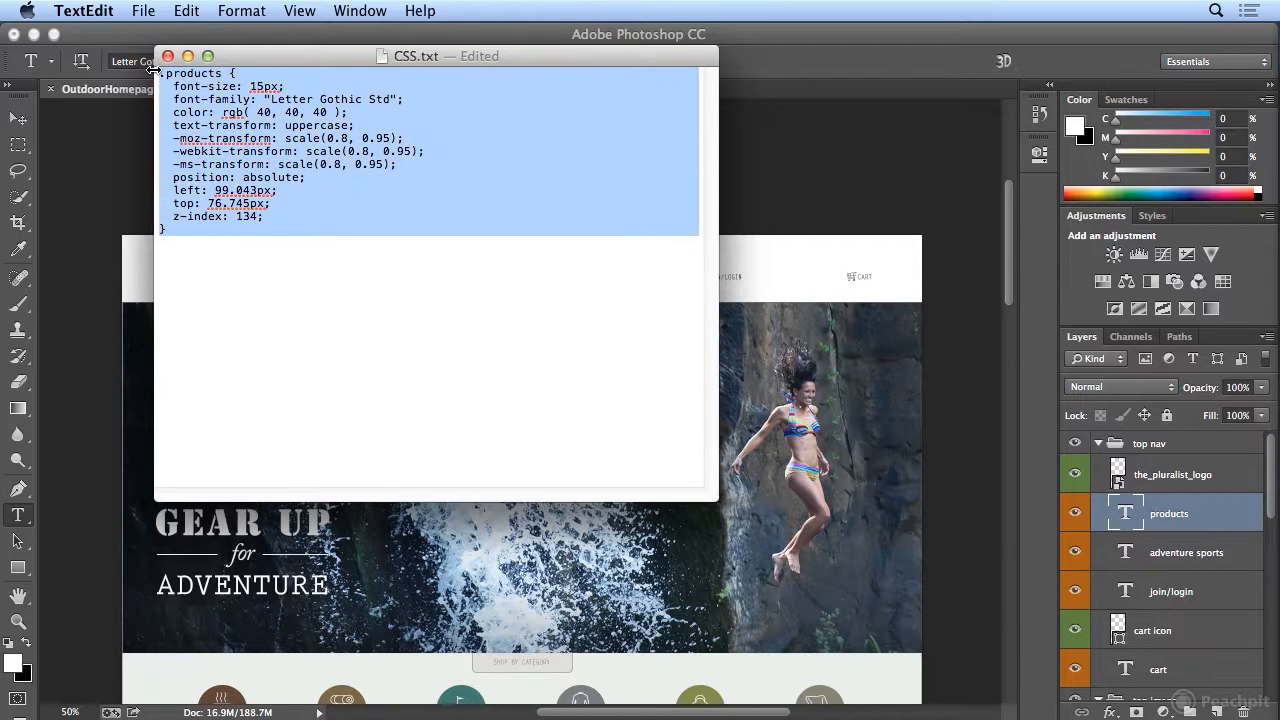
key("BackSpace")
Back in Photoshop, select the top nav group and copy the whole group's CSS.
left_click(307, 33)
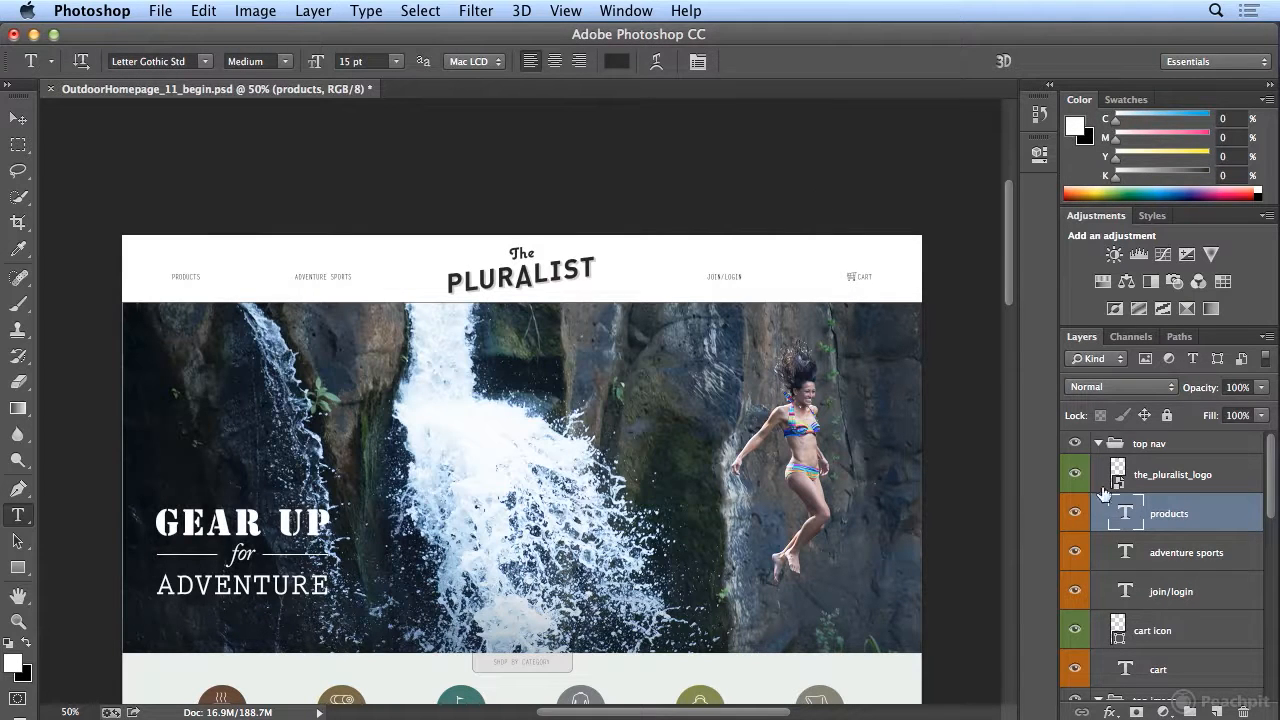
left_click(1149, 443)
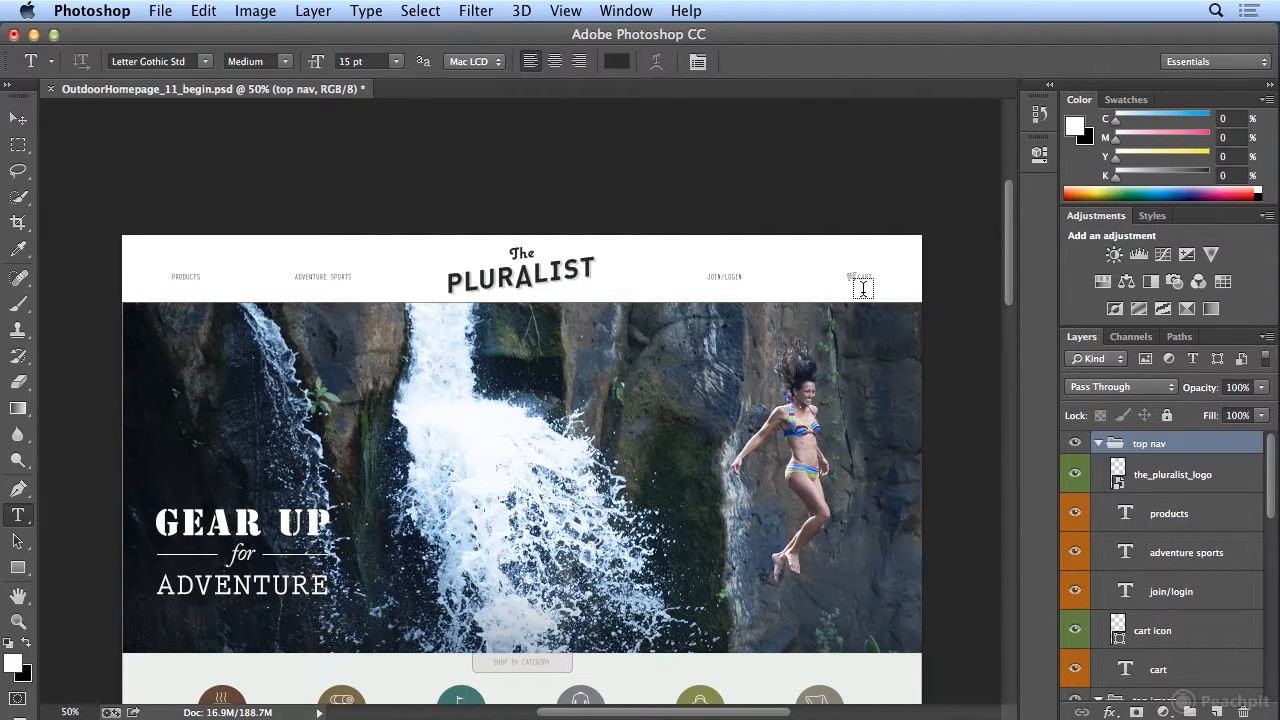
right_click(1203, 451)
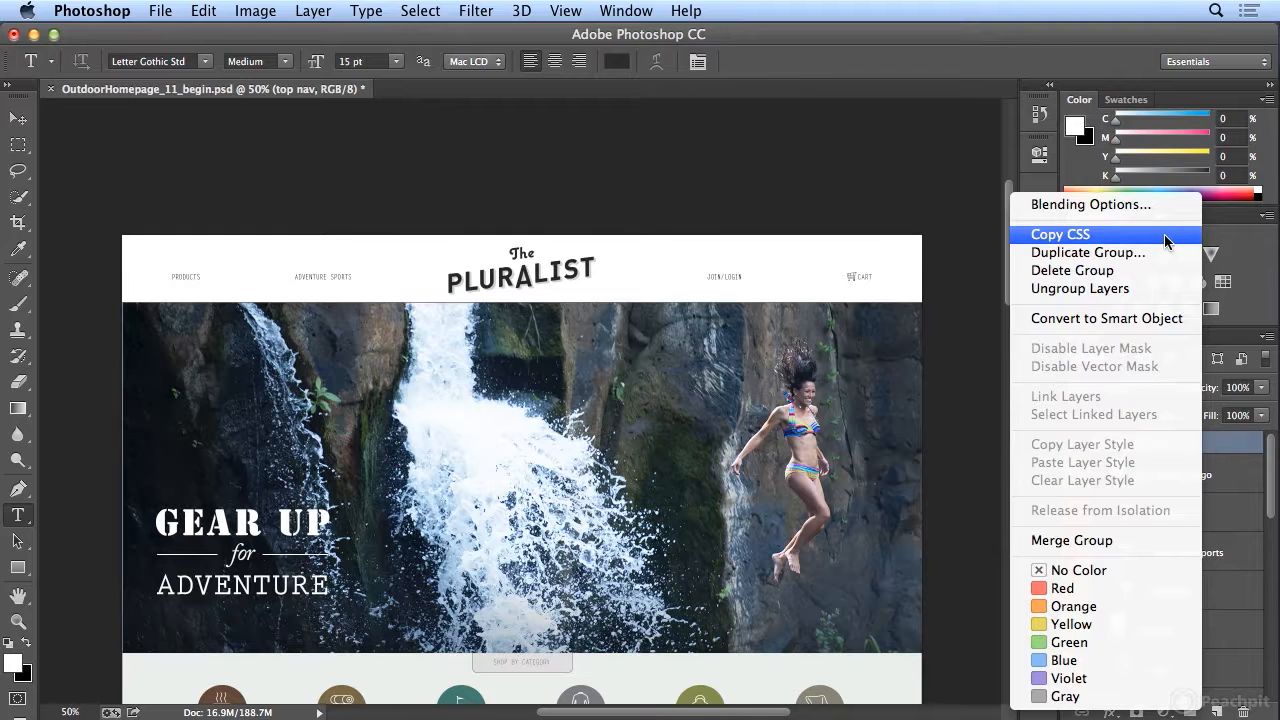
left_click(1062, 234)
Paste the top nav group's CSS (.top_nav through .cart rules) into CSS.txt.
key("super+Tab")
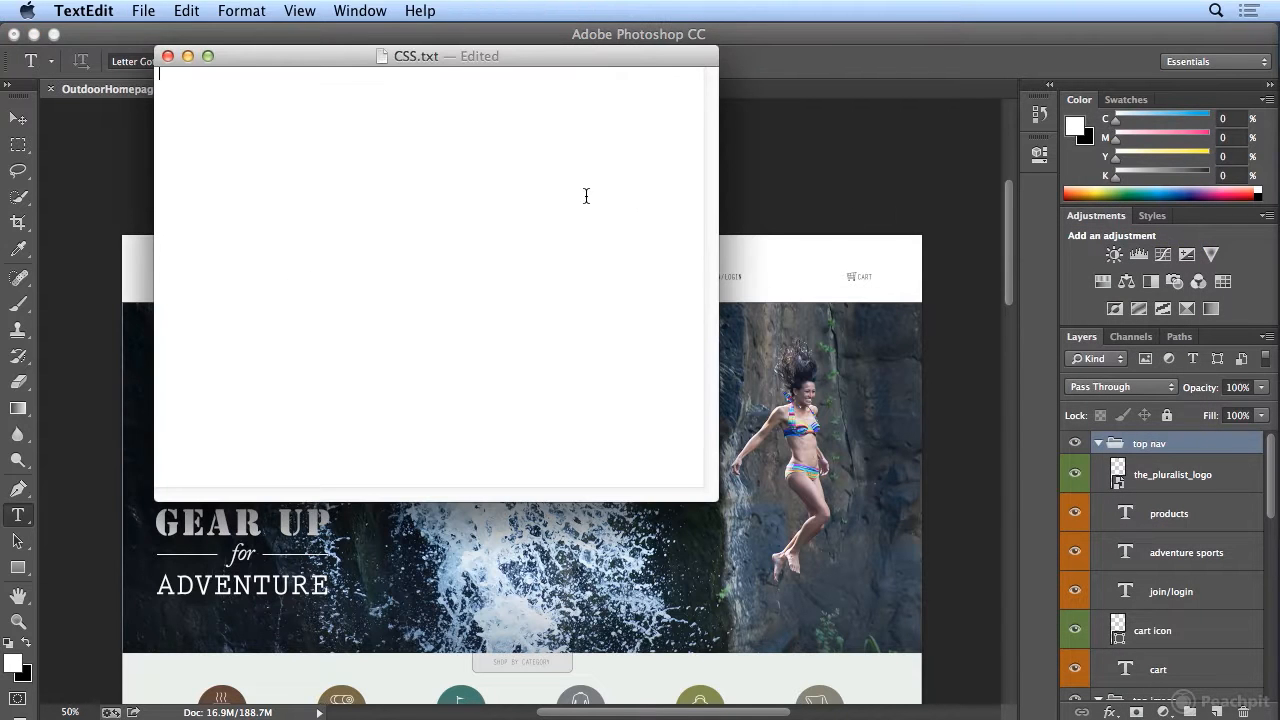
key("super+v")
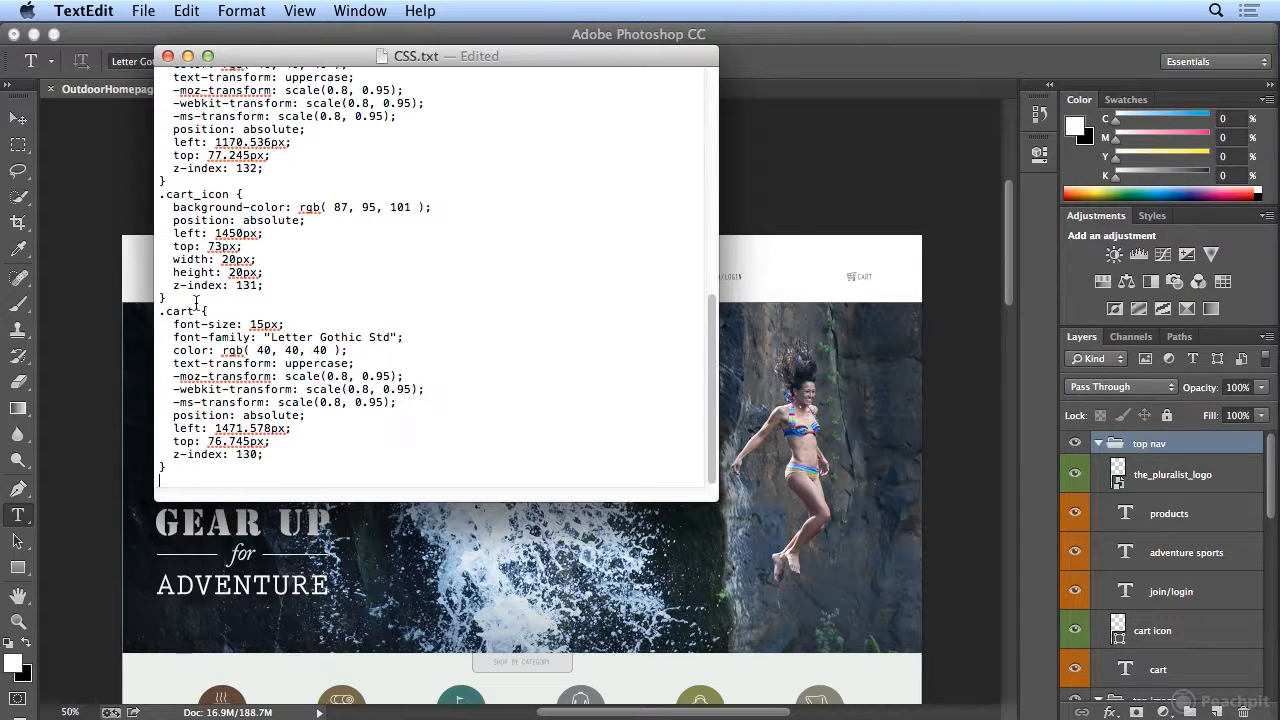
scroll(218, 268, "up", 3)
scroll(230, 200, "up", 3)
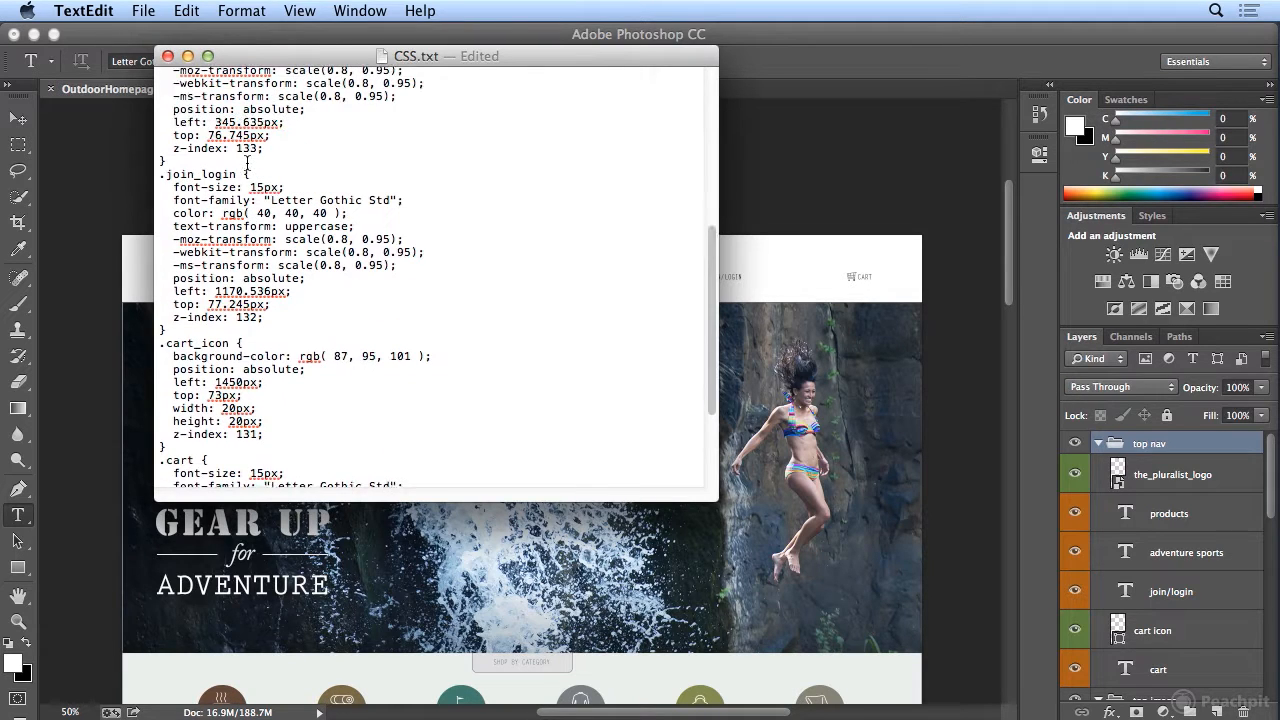
scroll(244, 168, "up", 3)
scroll(210, 226, "up", 4)
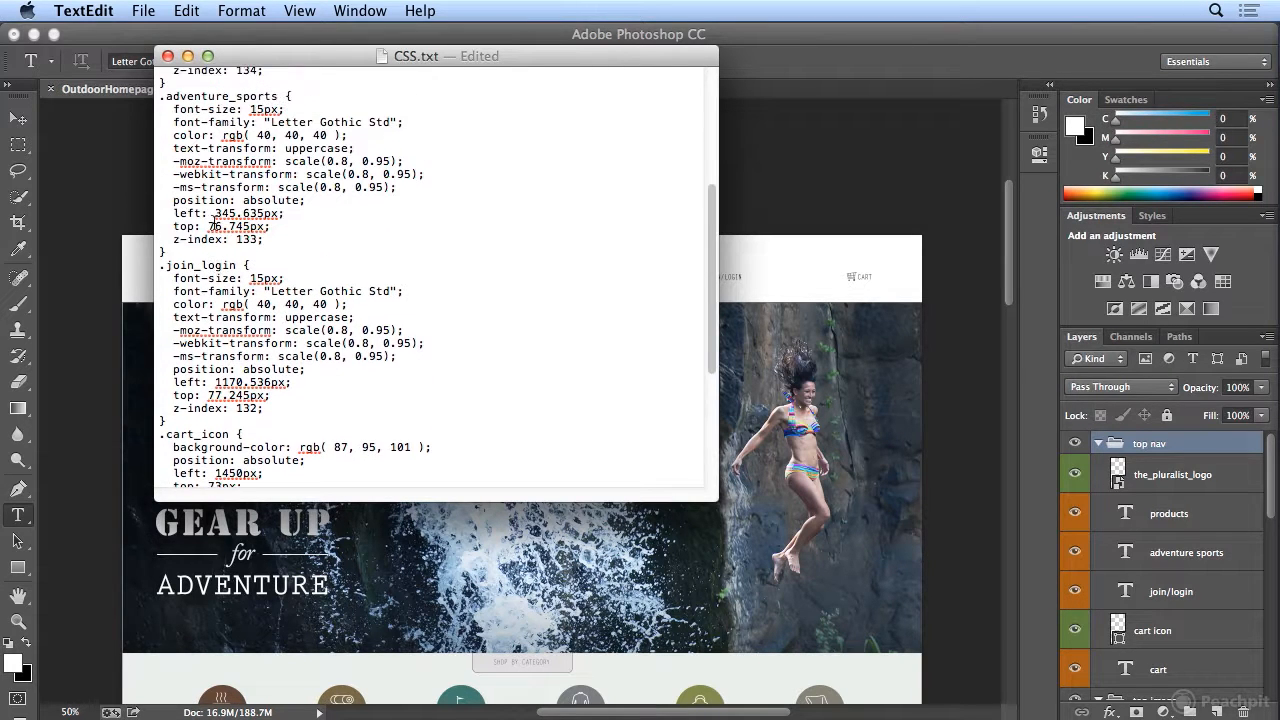
scroll(212, 225, "up", 3)
scroll(212, 225, "up", 3)
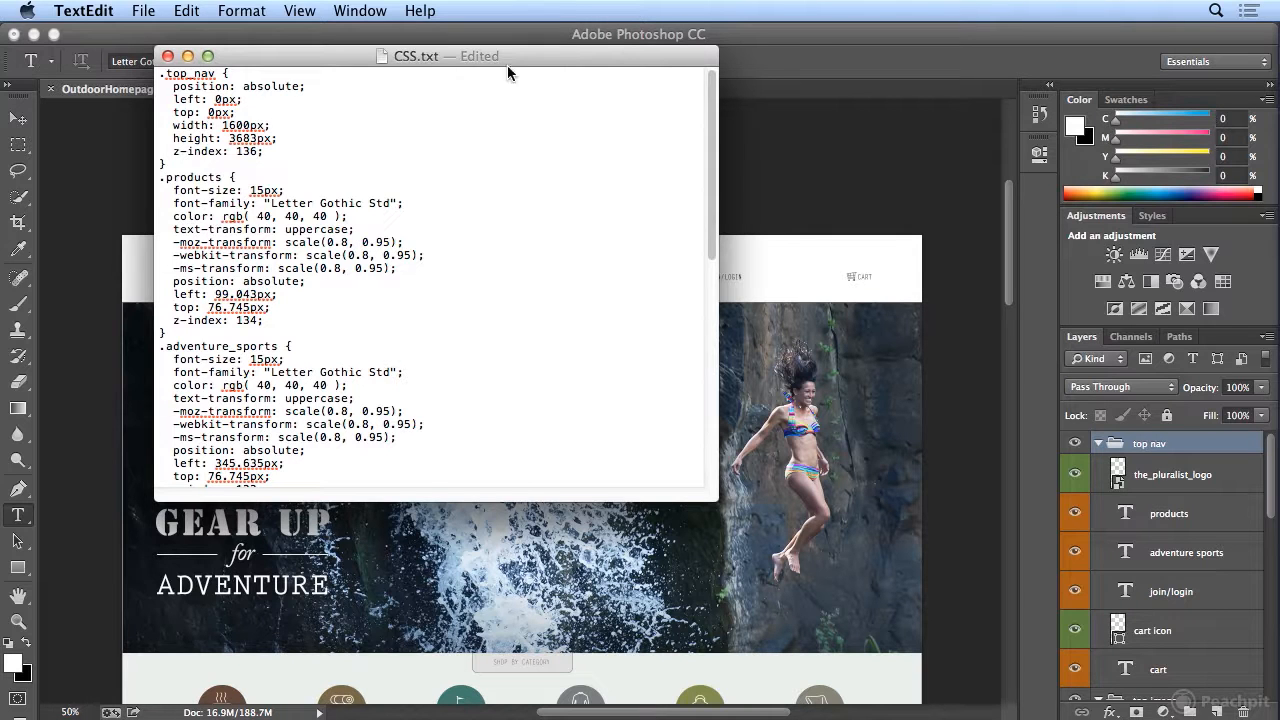
Return to Photoshop and collapse the top nav, top image and featured sale groups.
left_click(715, 45)
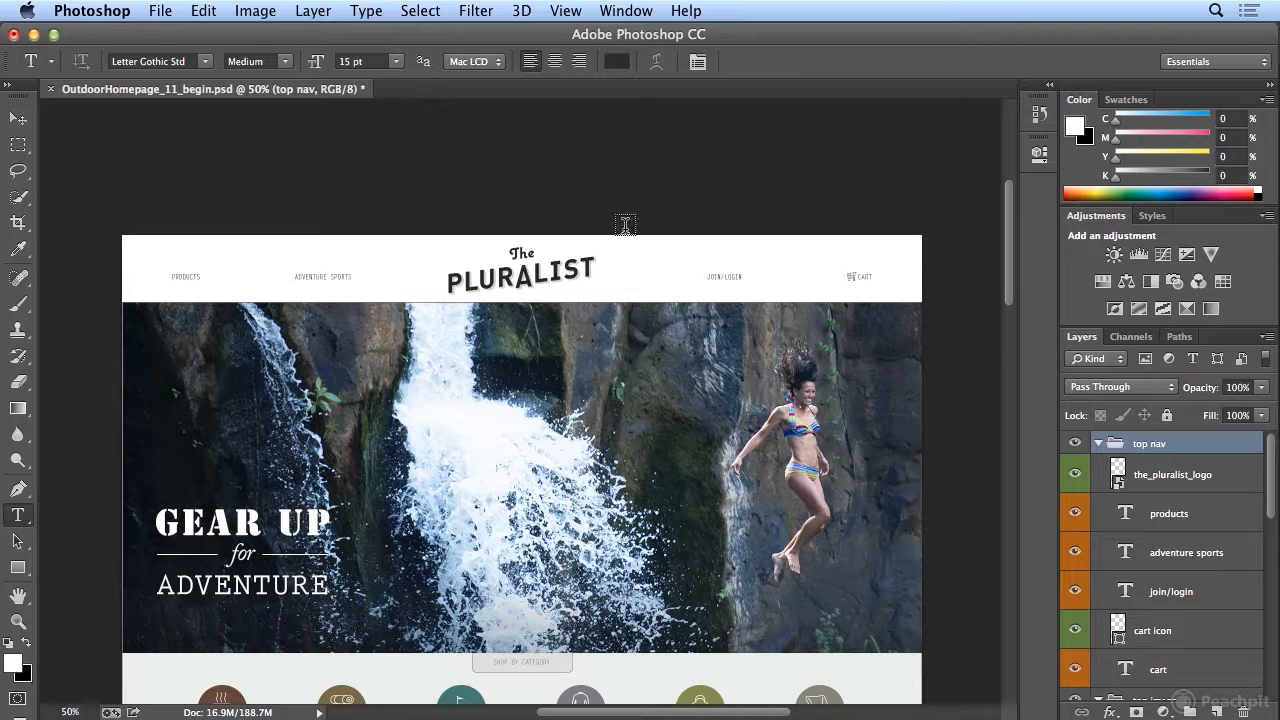
left_click(1098, 444)
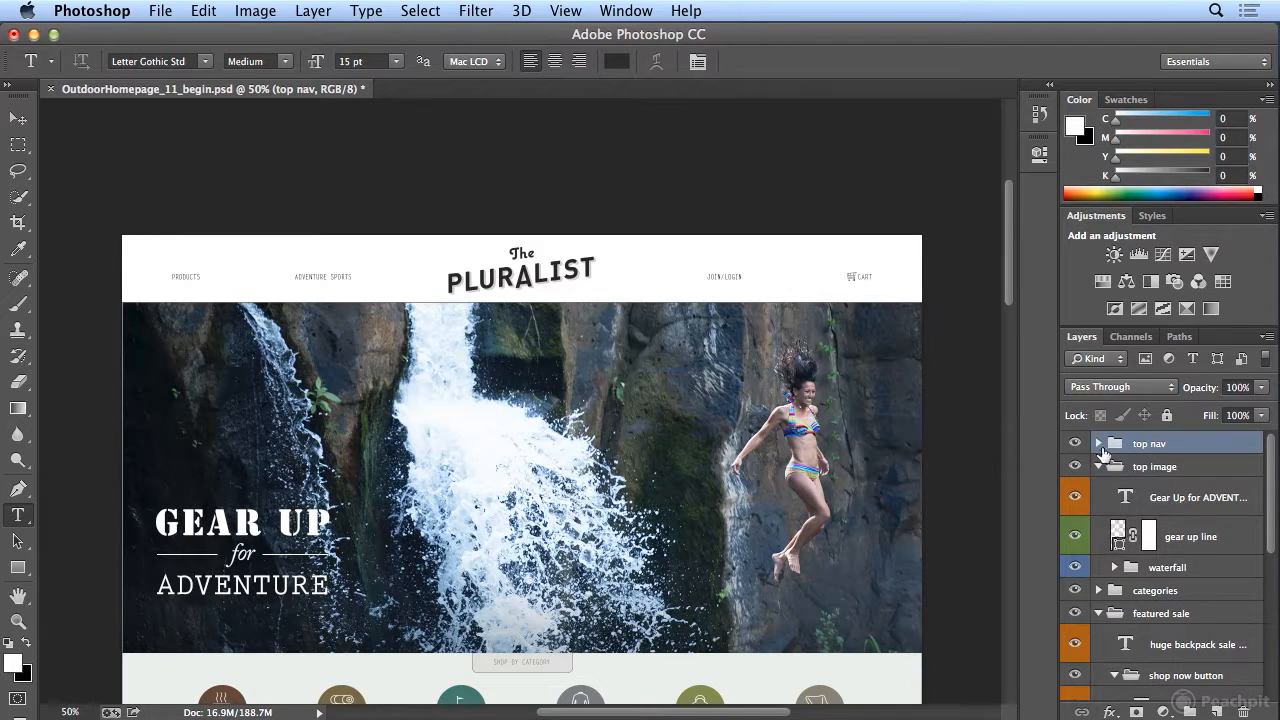
left_click(1098, 467)
left_click(1098, 512)
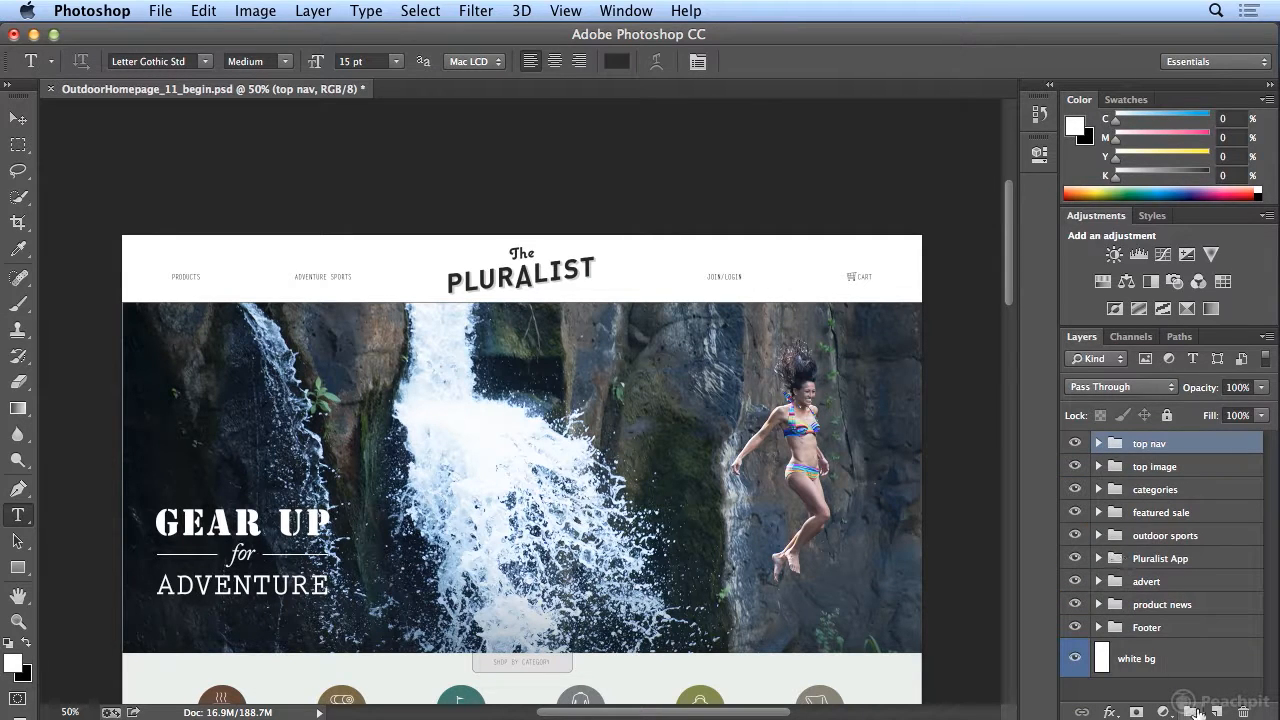
Create a new layer group and rename it 'the pluralist'.
left_click(1192, 710)
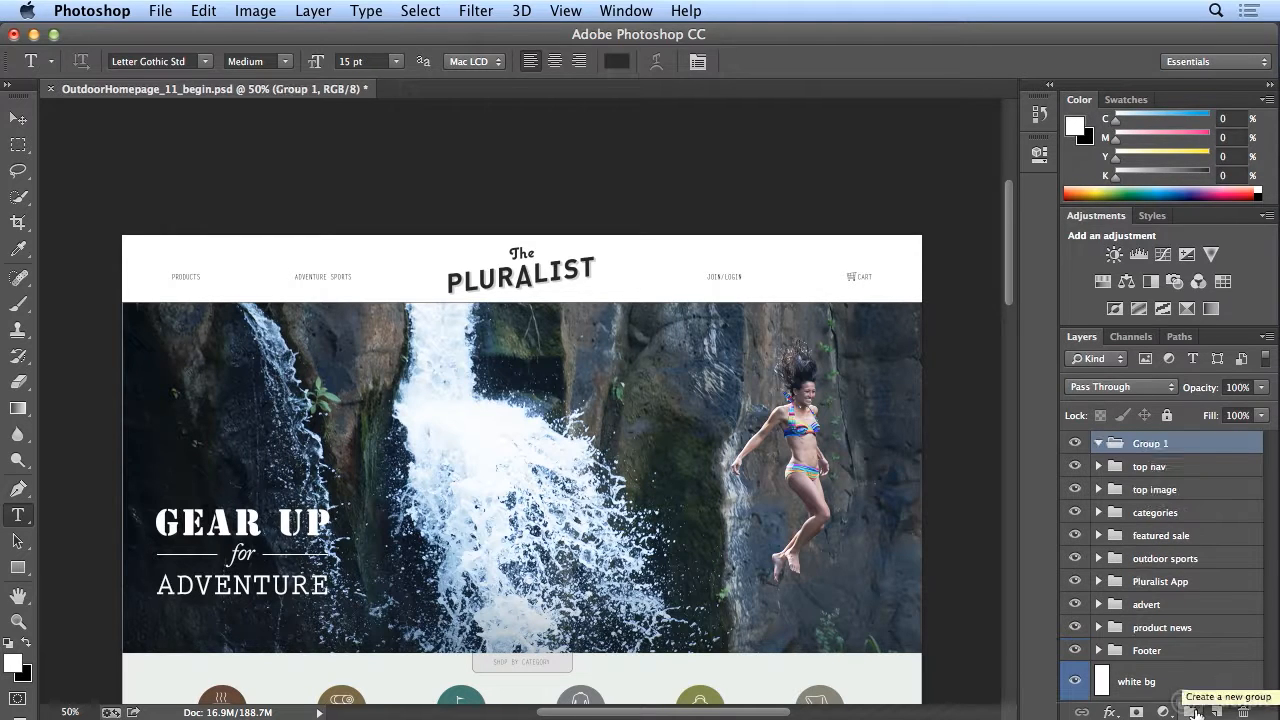
double_click(1152, 443)
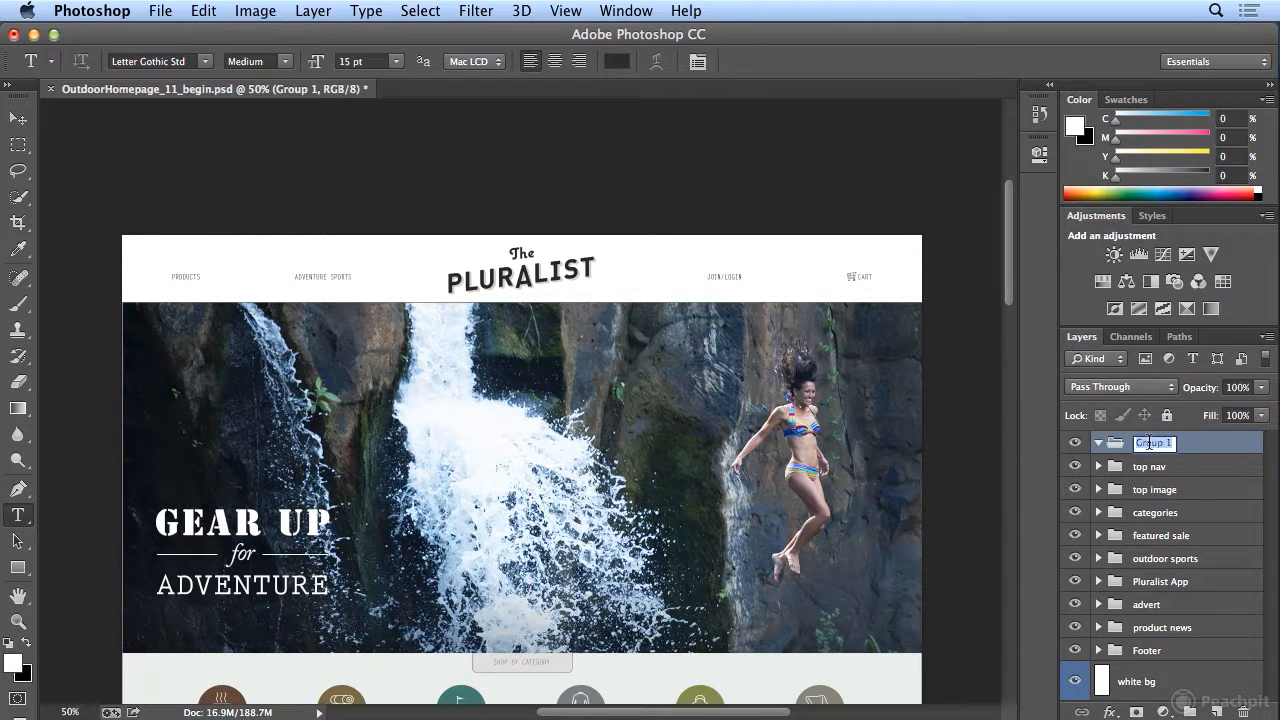
type("the ")
type("pluralist")
key("Return")
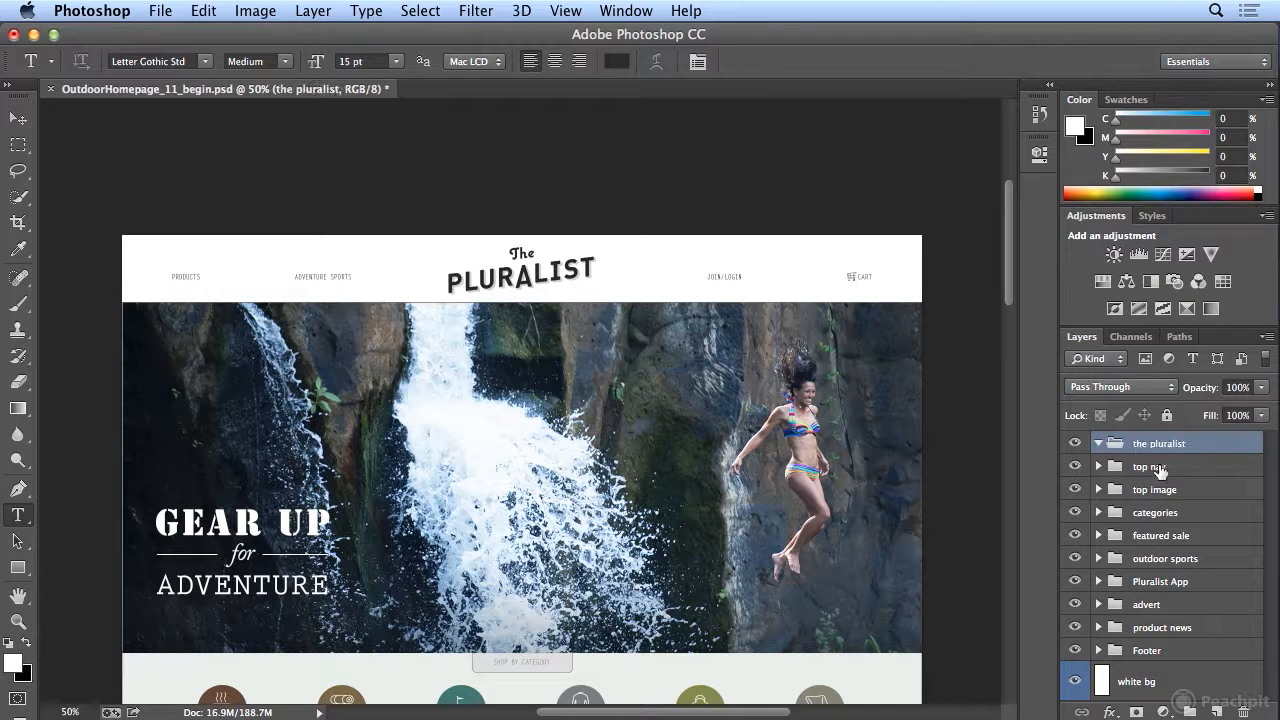
Move every group from top nav to Footer into the pluralist group.
left_click(1150, 467)
left_click(1147, 650, "shift")
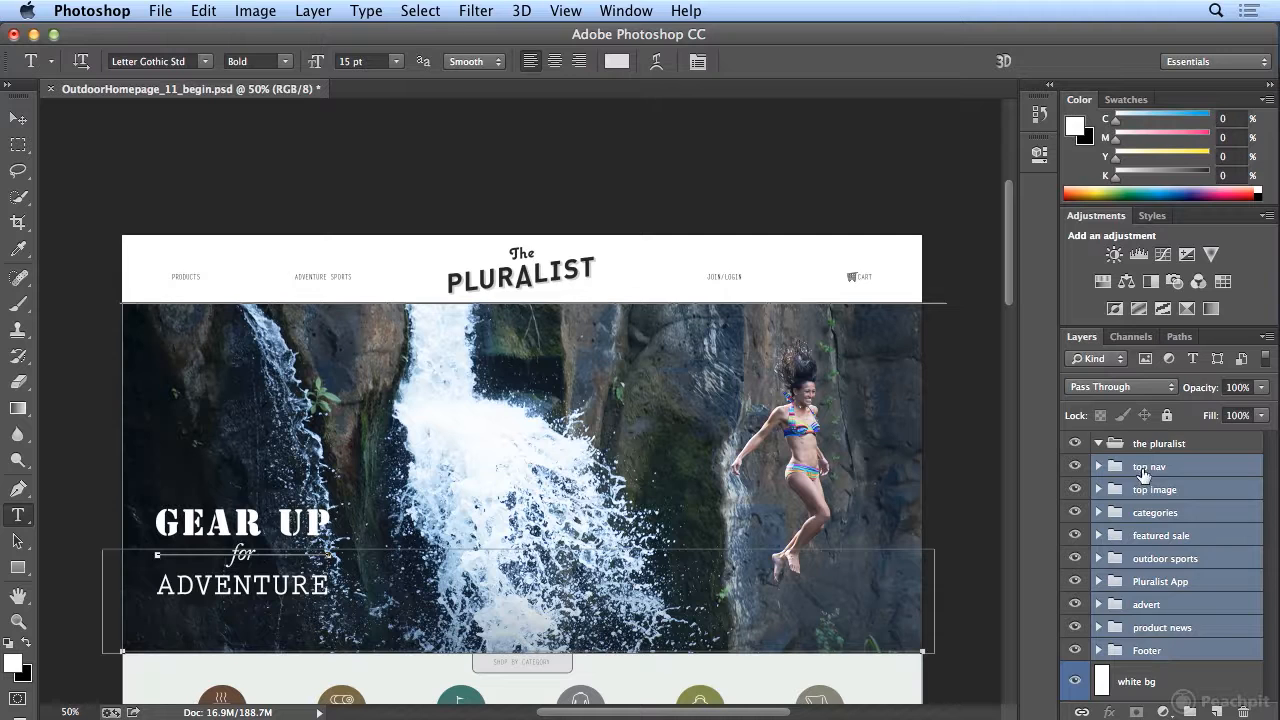
left_click_drag(1143, 478, 1149, 447)
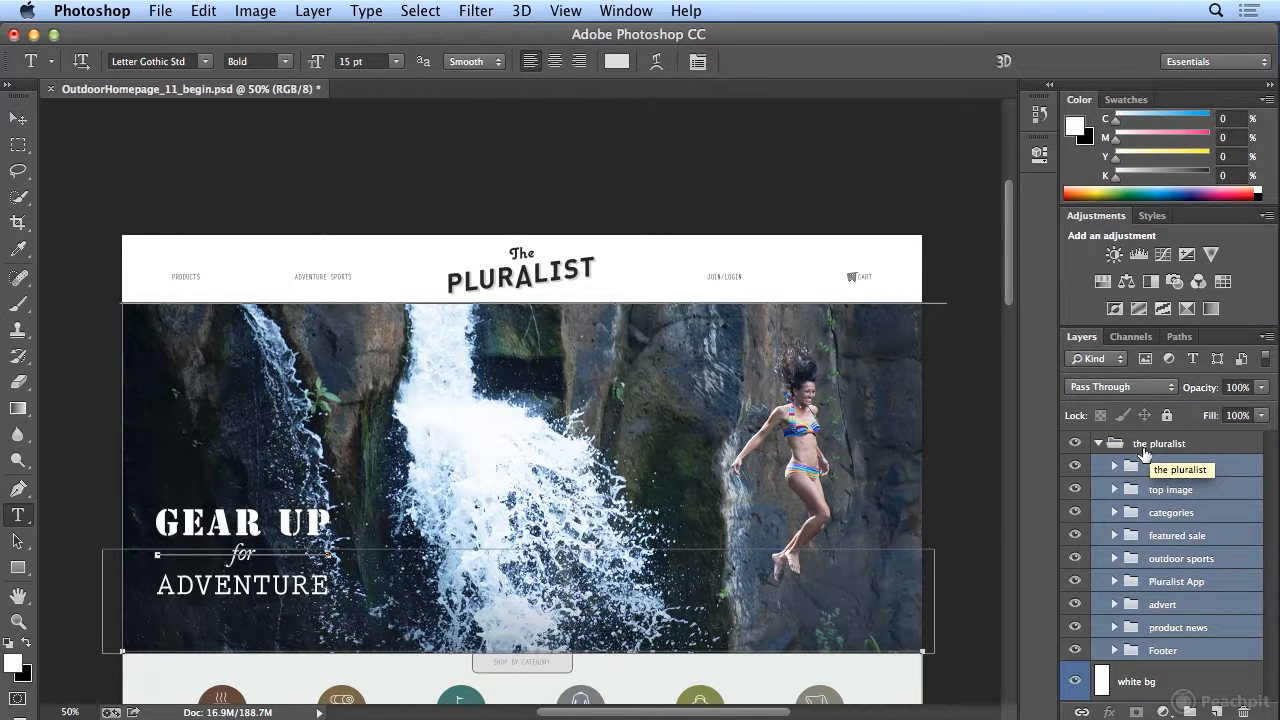
Select the pluralist group and copy its entire CSS to the clipboard.
left_click(1151, 447)
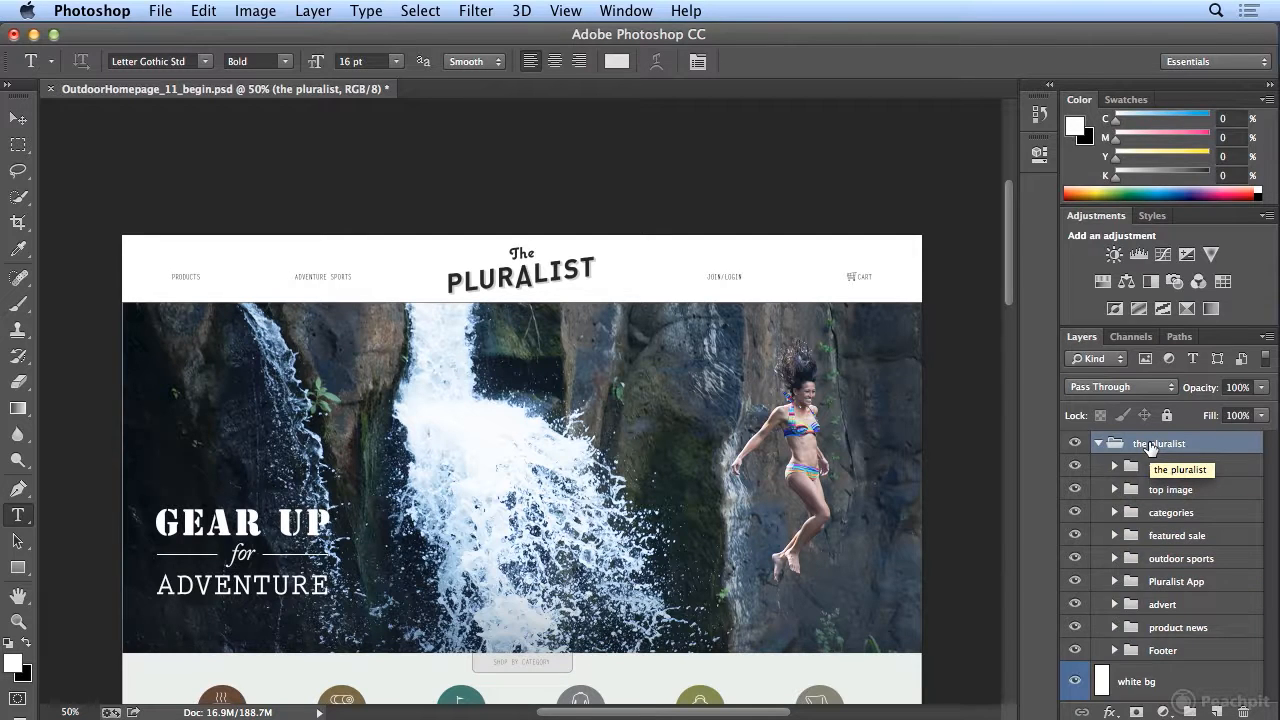
right_click(1151, 447)
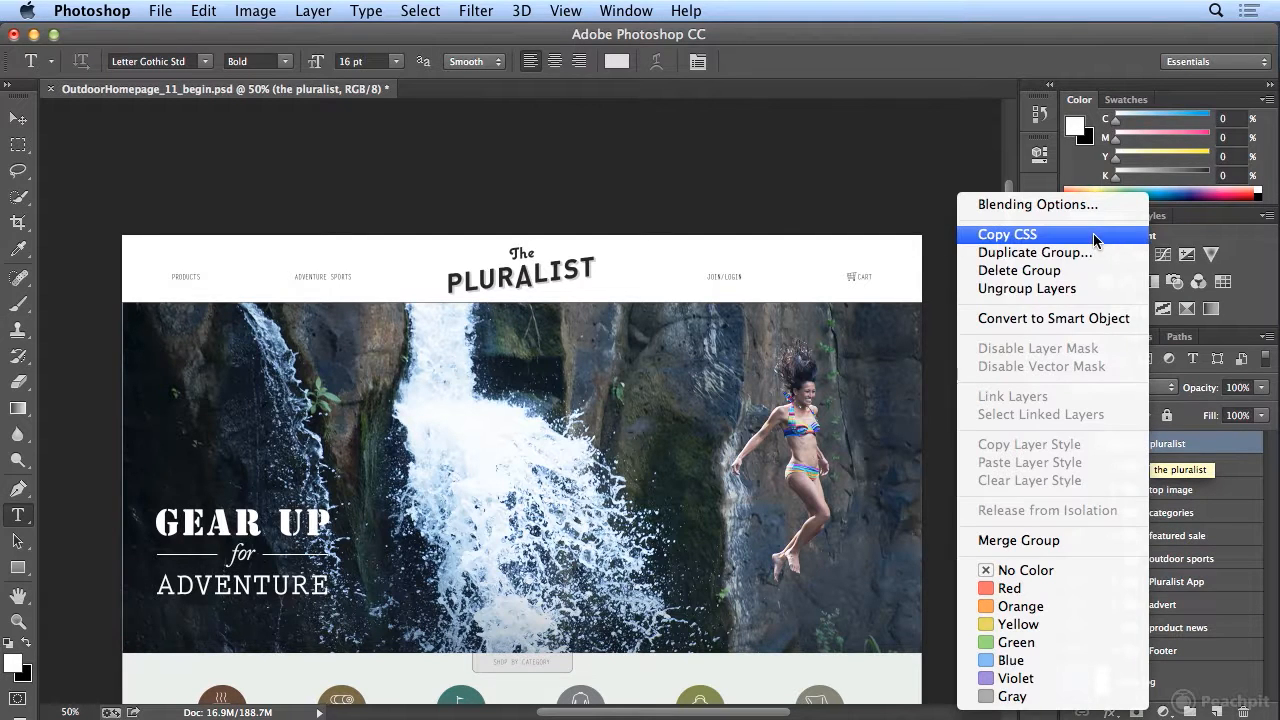
left_click(1096, 238)
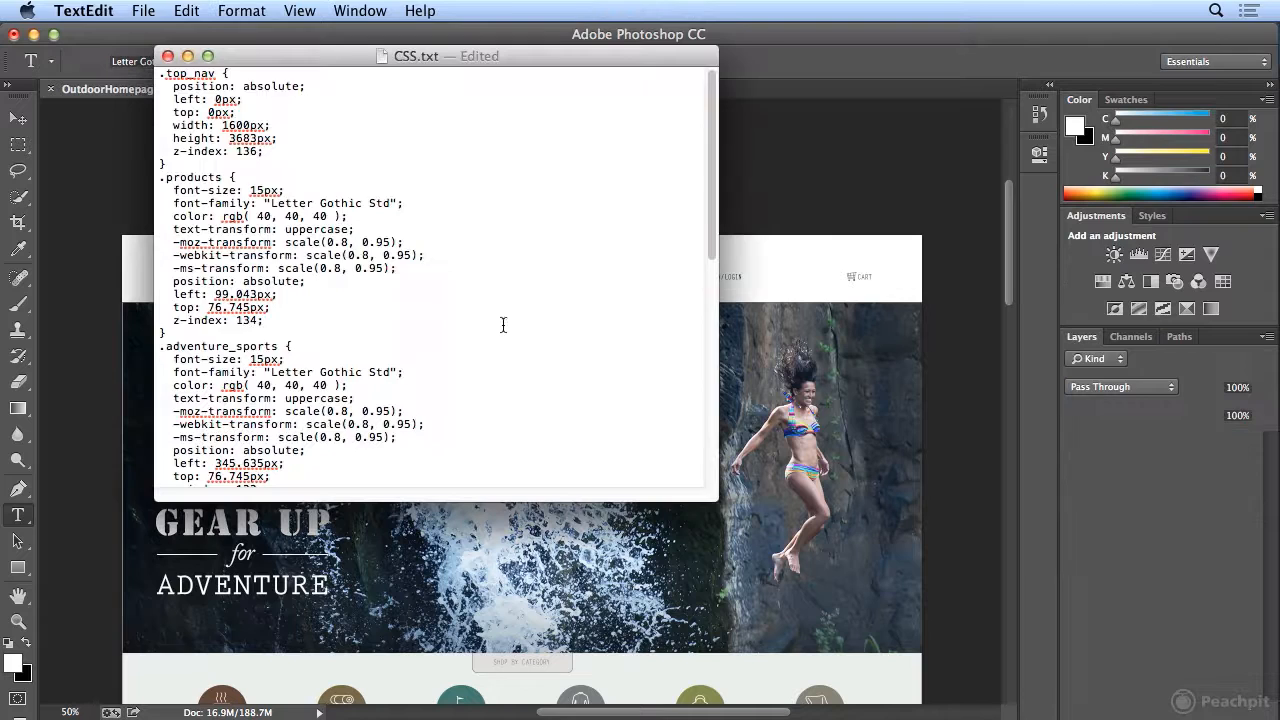
Clear CSS.txt and paste the pluralist group's CSS in its place via Edit > Paste.
key("super+a")
key("BackSpace")
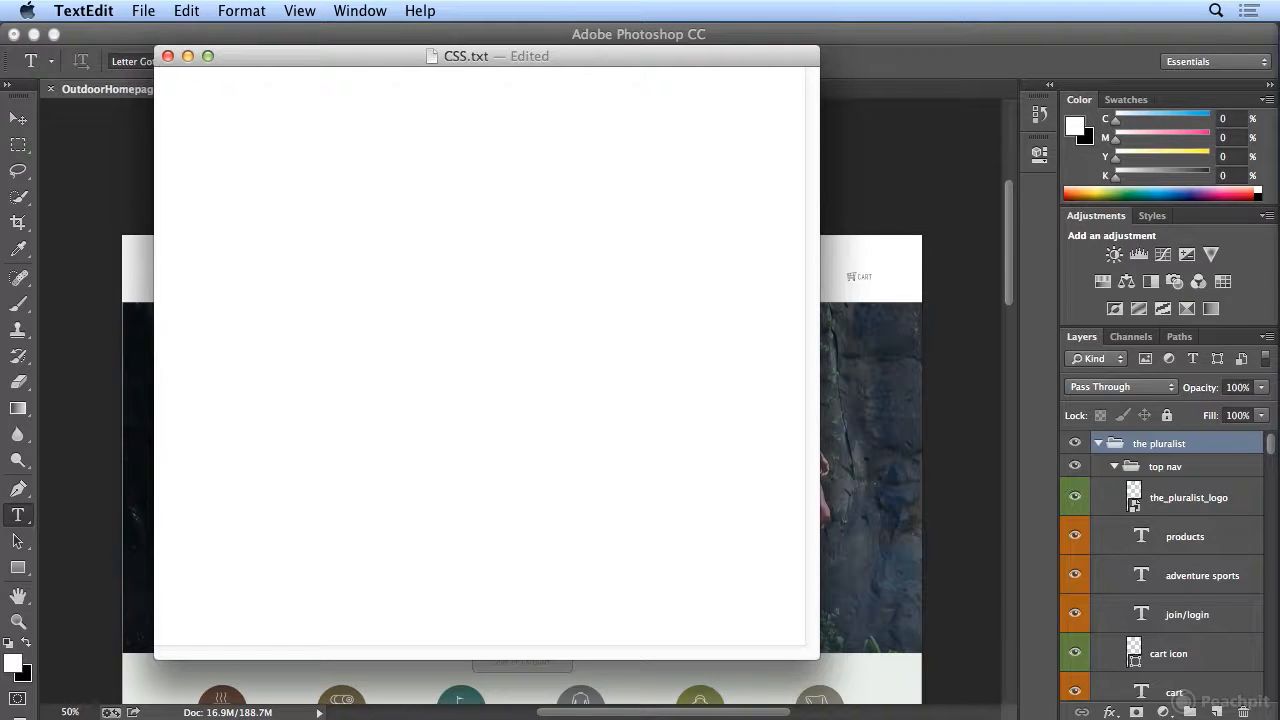
left_click(186, 10)
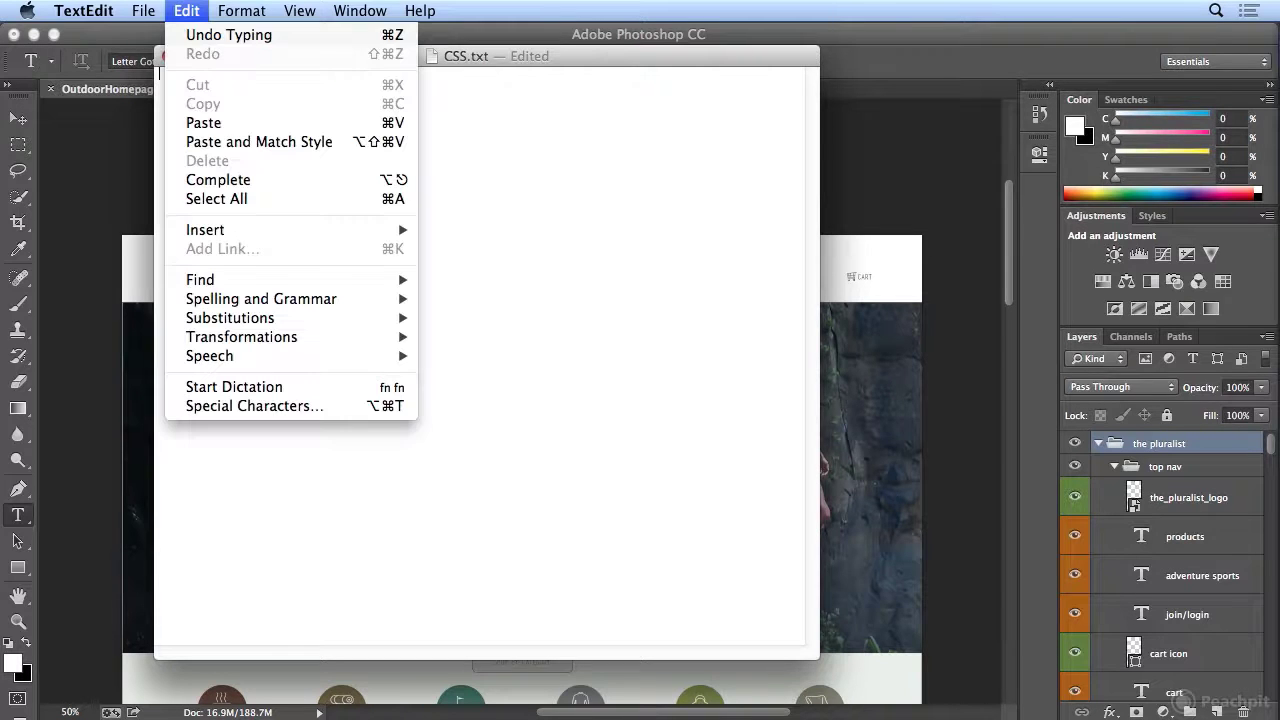
left_click(200, 122)
left_click_drag(815, 625, 810, 365)
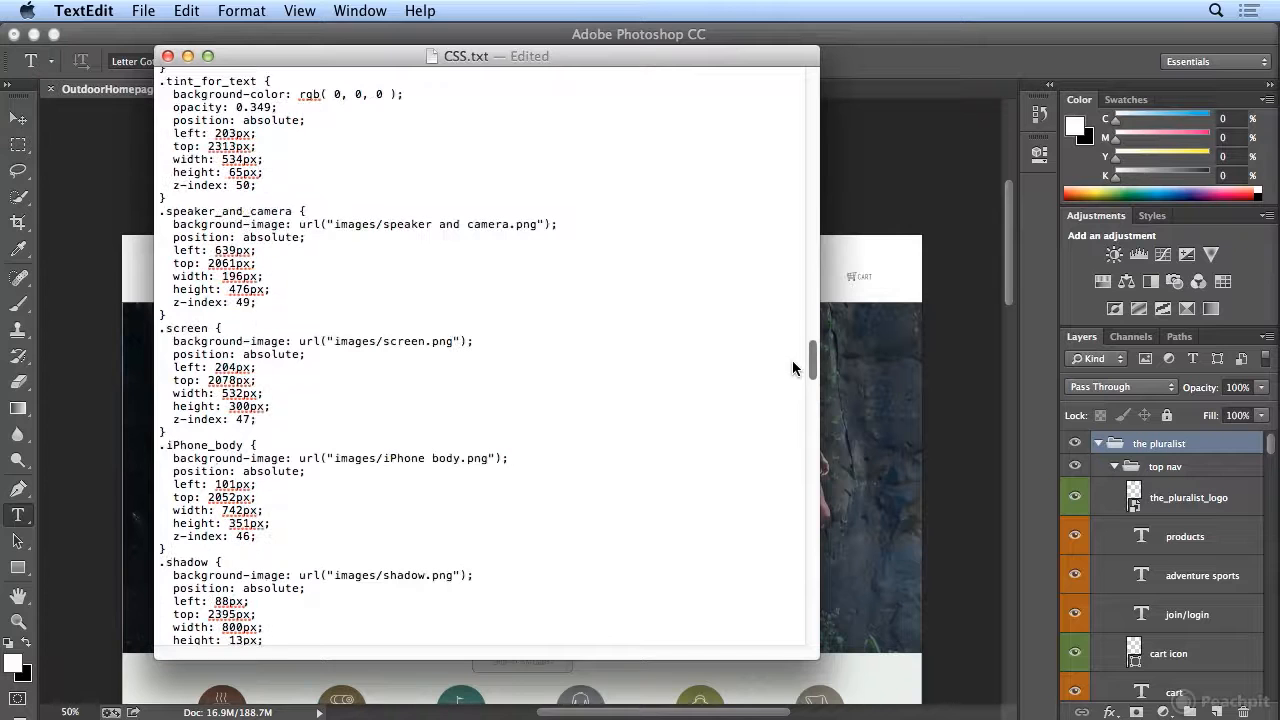
left_click(900, 45)
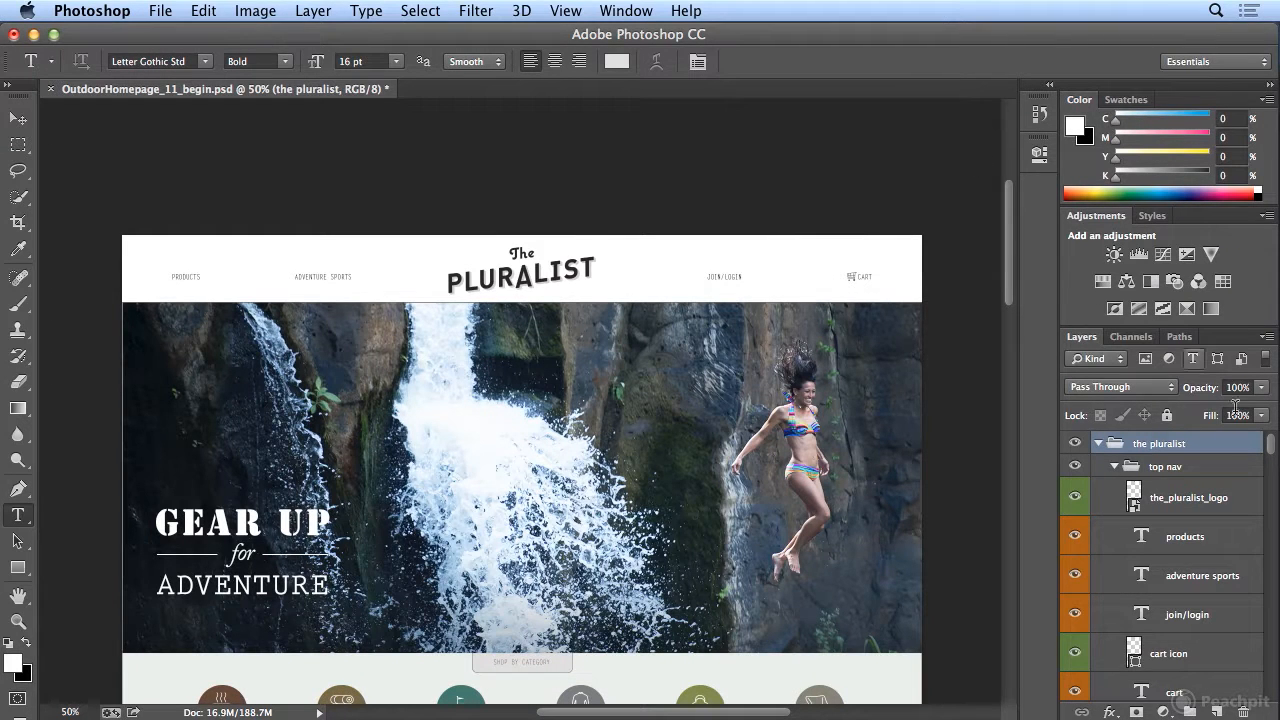
mouse_move(1268, 443)
left_mouse_down()
mouse_move(1274, 568)
mouse_move(1272, 450)
left_mouse_up()
Solo the top nav group's visibility, restore all layers, and collapse it.
left_click(1077, 468, "alt")
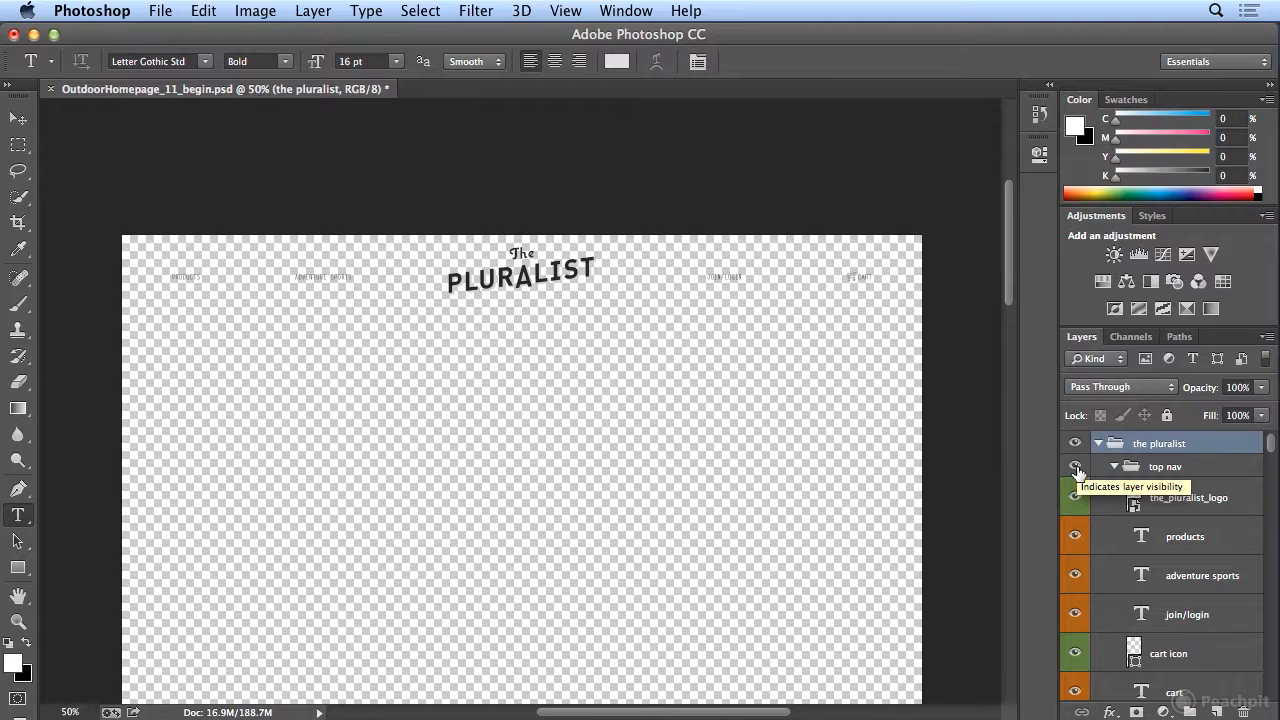
left_click(1077, 468, "alt")
left_click(1077, 468, "alt")
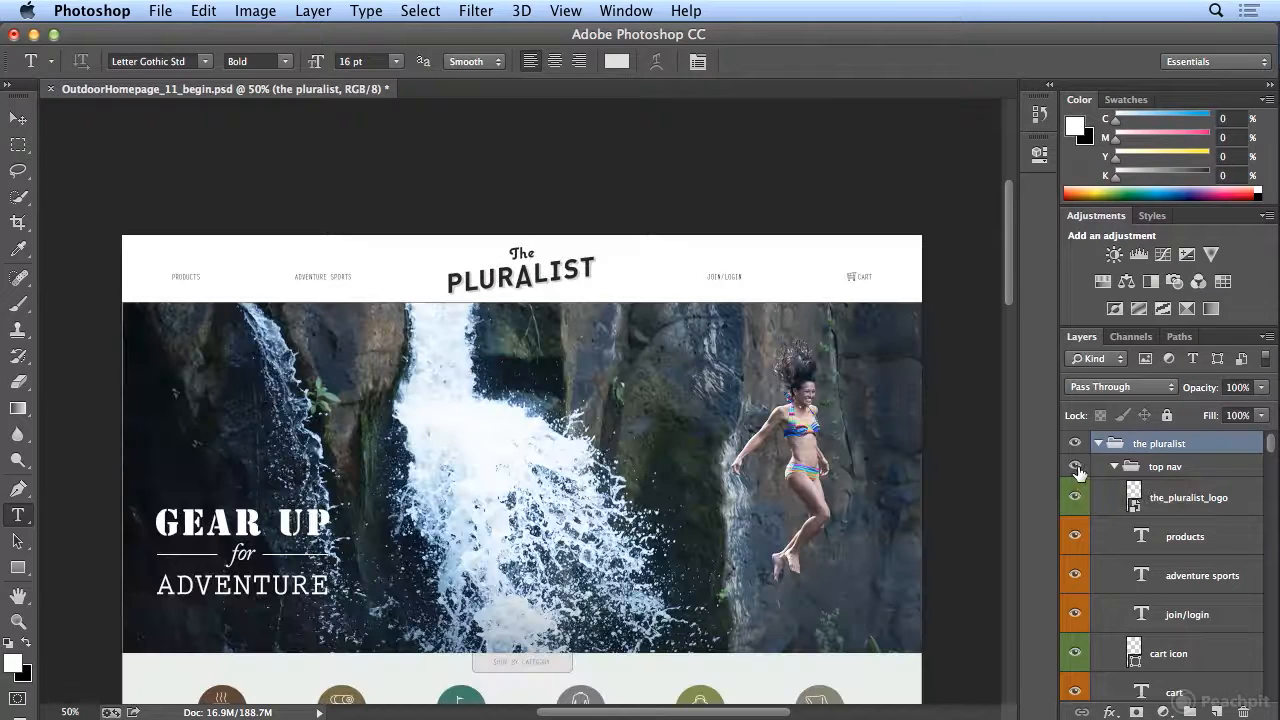
left_click(1114, 466)
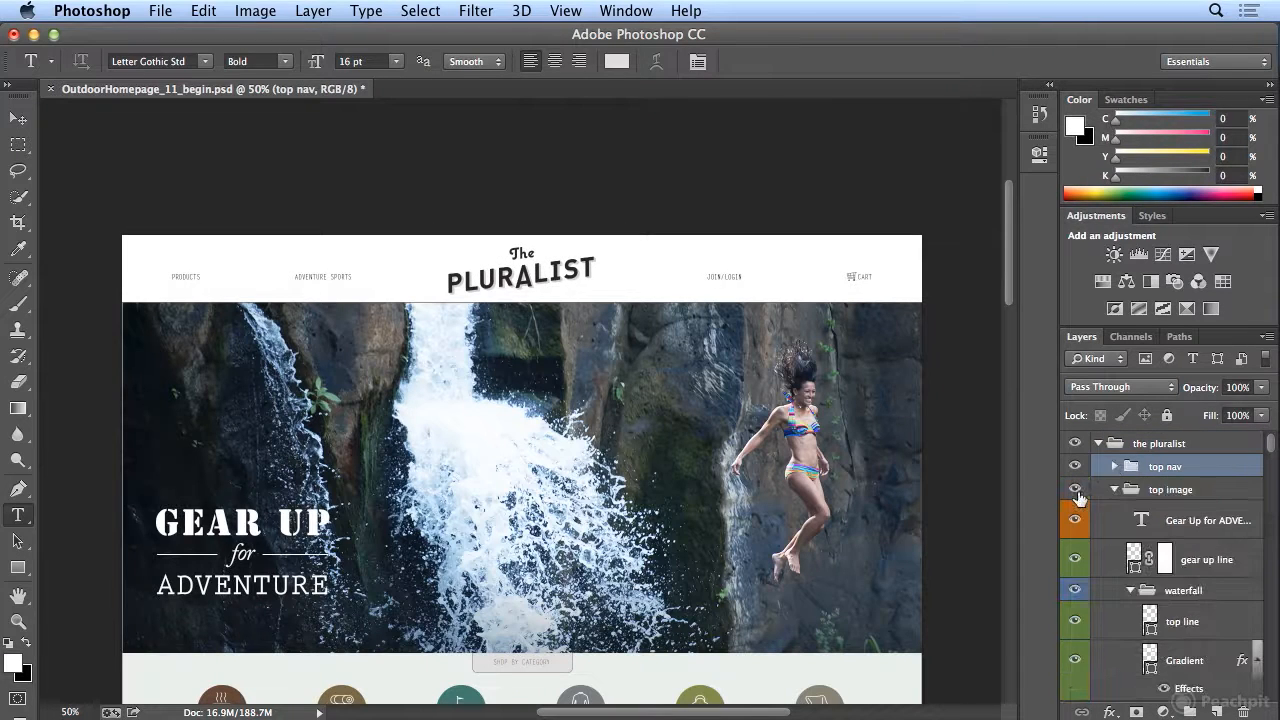
Solo the top image group's visibility, restore all layers, and collapse it.
left_click(1075, 490, "alt")
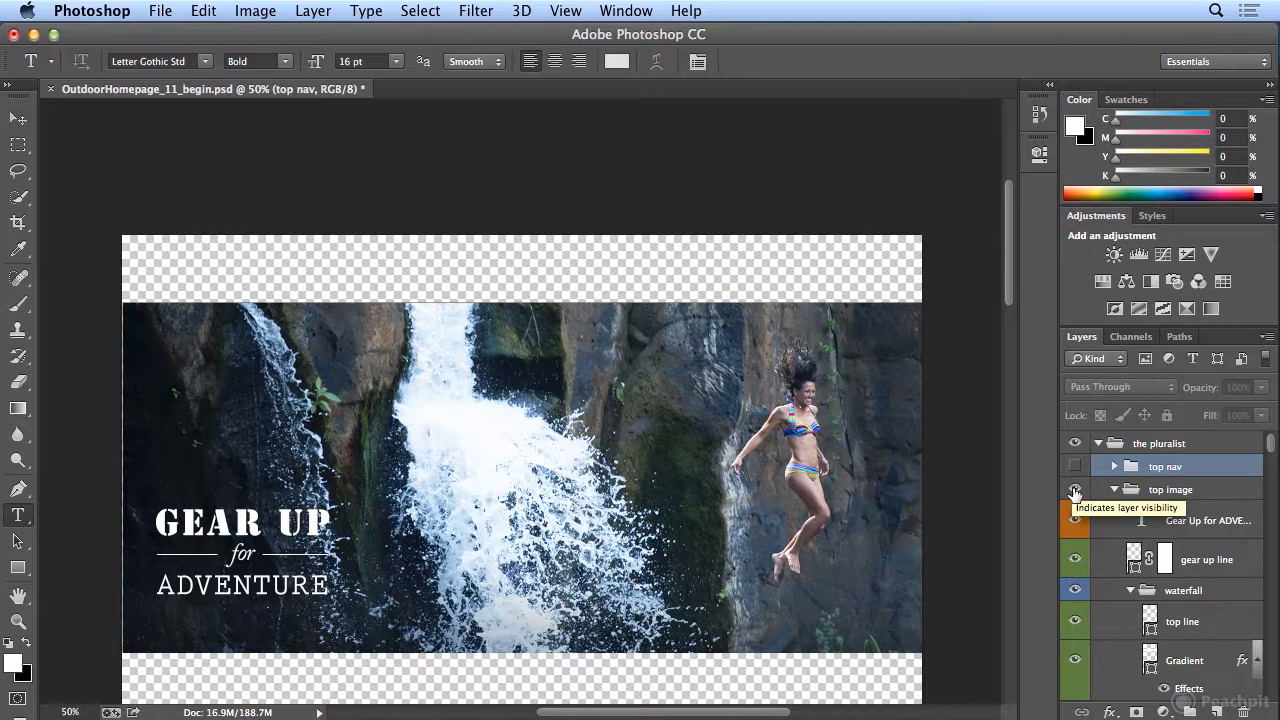
left_click(1075, 490, "alt")
left_click(1075, 490, "alt")
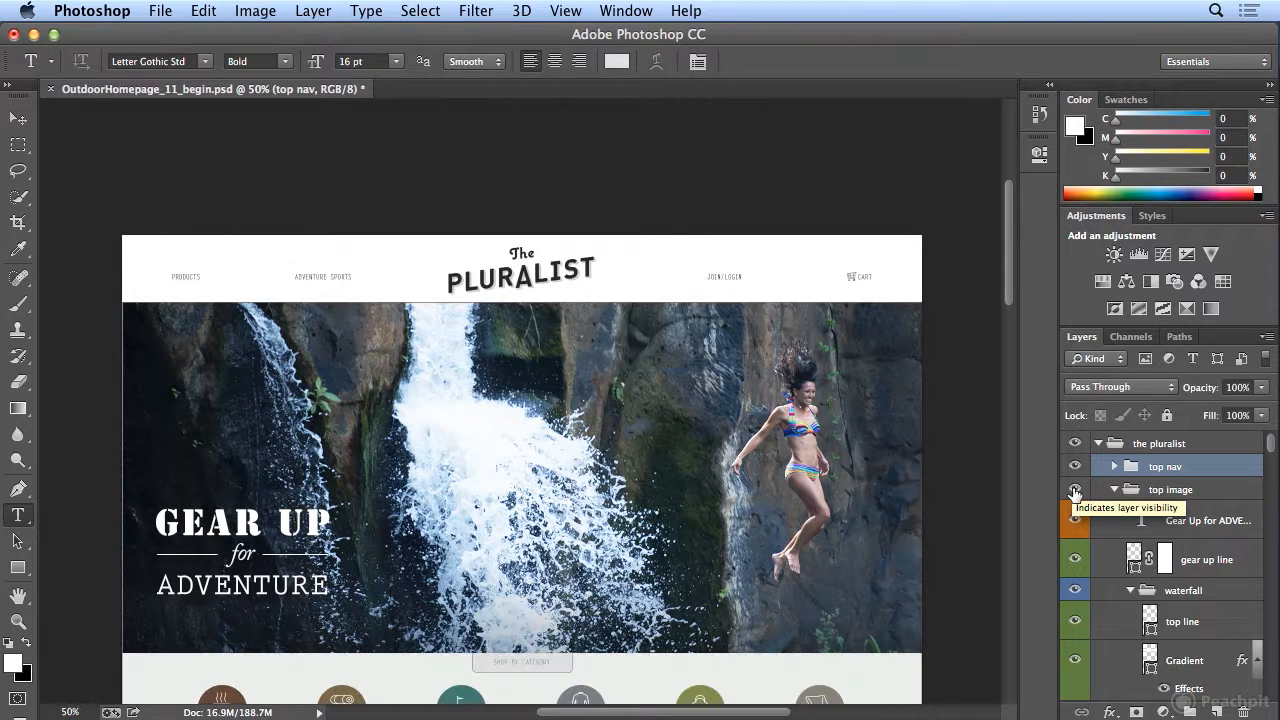
left_click(1114, 490)
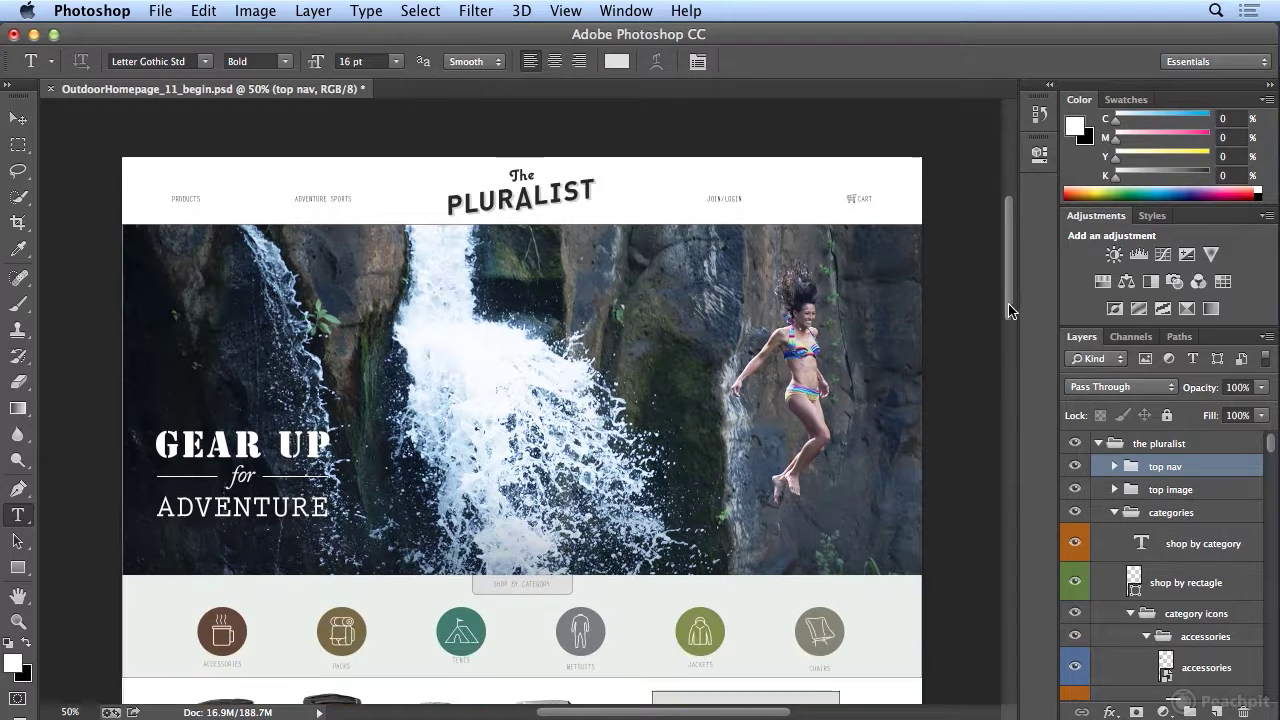
left_click_drag(1010, 220, 1010, 300)
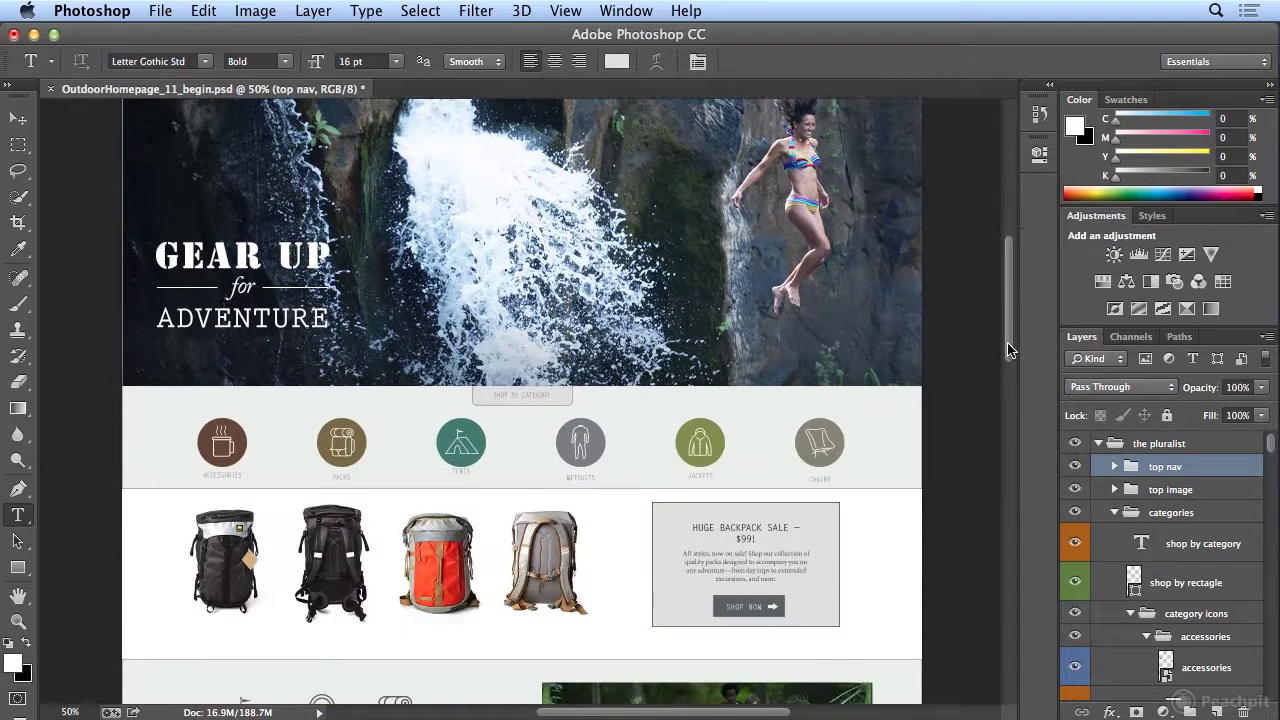
Solo the shop by category heading's visibility, then make all layers visible again.
left_click(1075, 543, "alt")
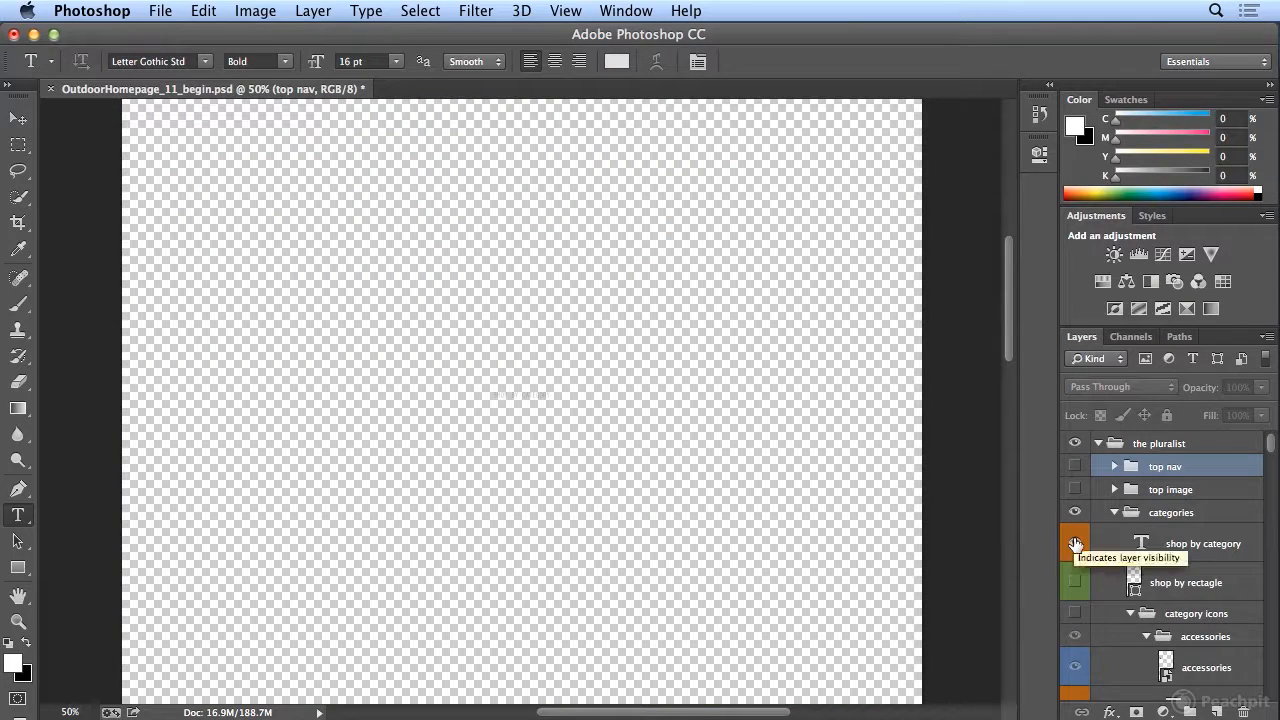
left_click(1075, 543, "alt")
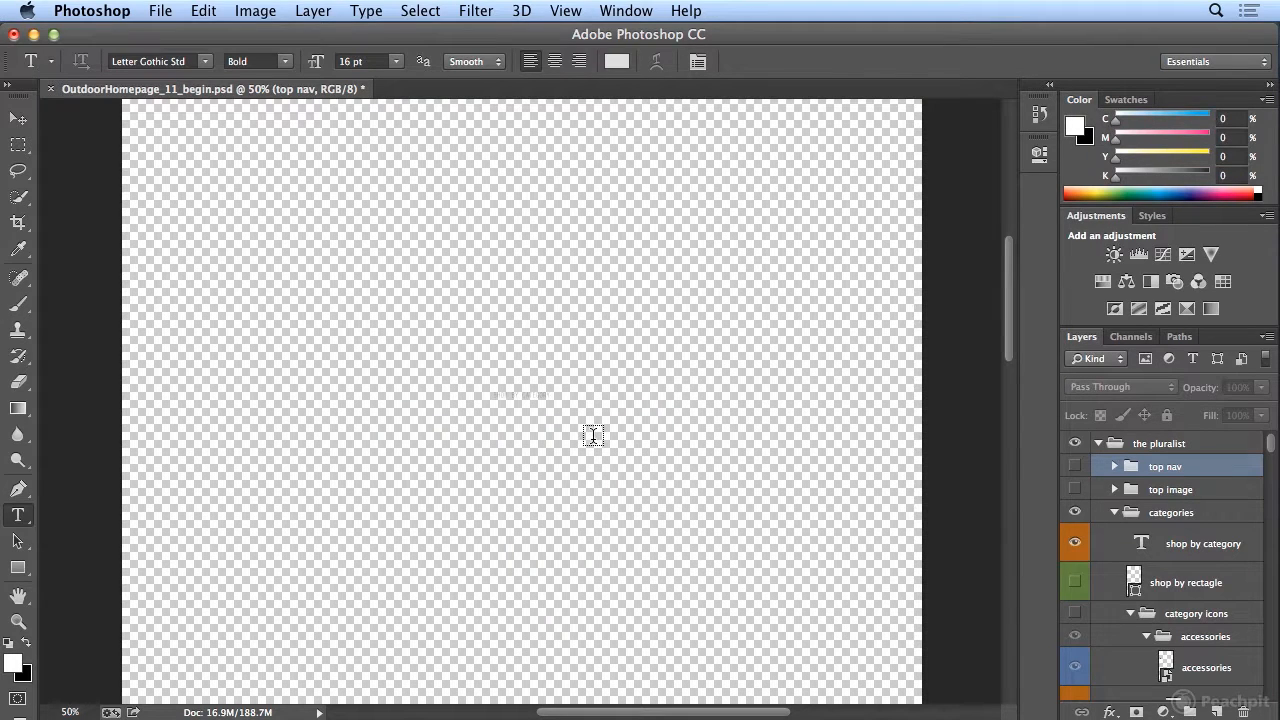
left_click(1075, 543, "alt")
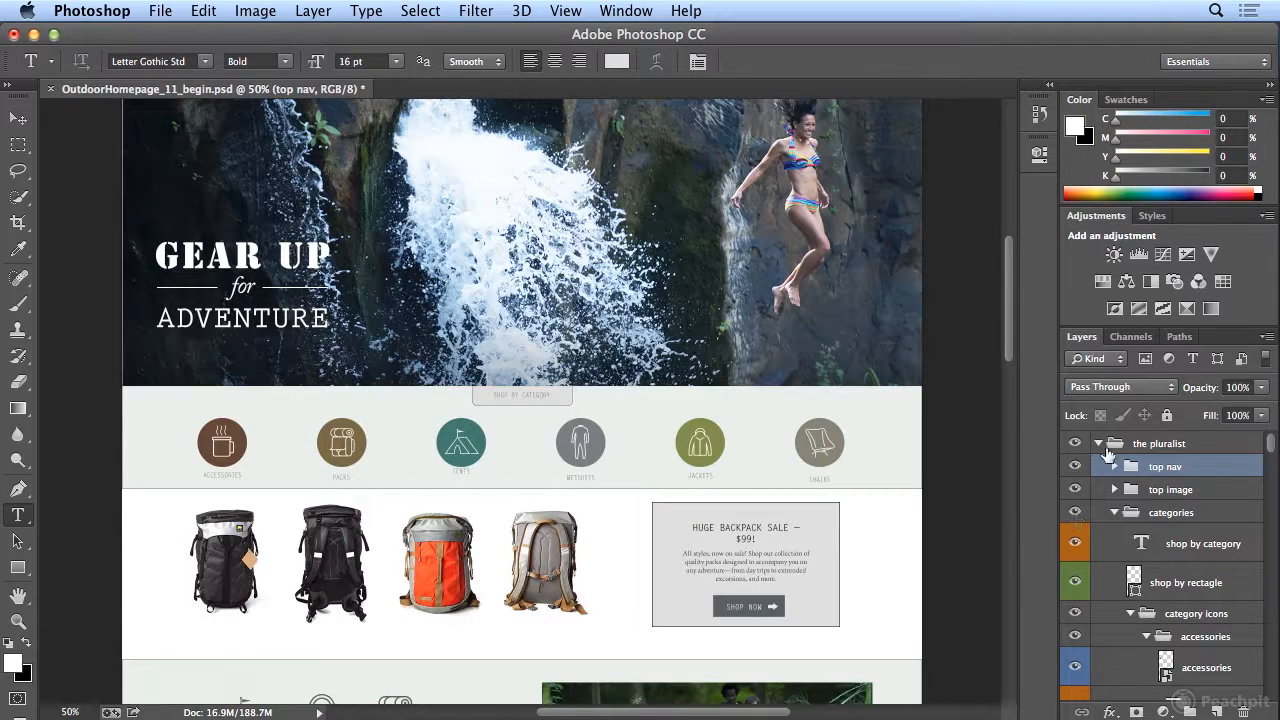
Collapse the categories, featured sale, outdoor sports, Pluralist App, advert, product news and Footer groups.
left_click(1114, 512)
left_click(1114, 535)
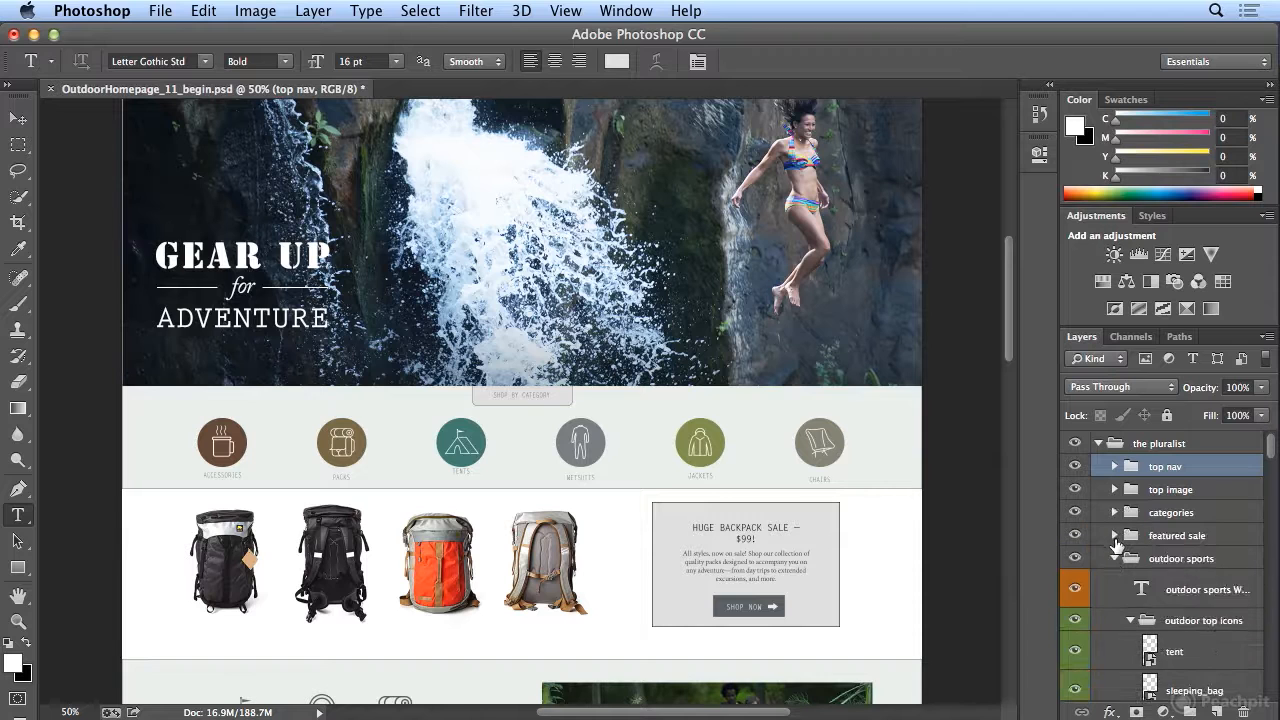
left_click(1115, 558)
left_click(1115, 581)
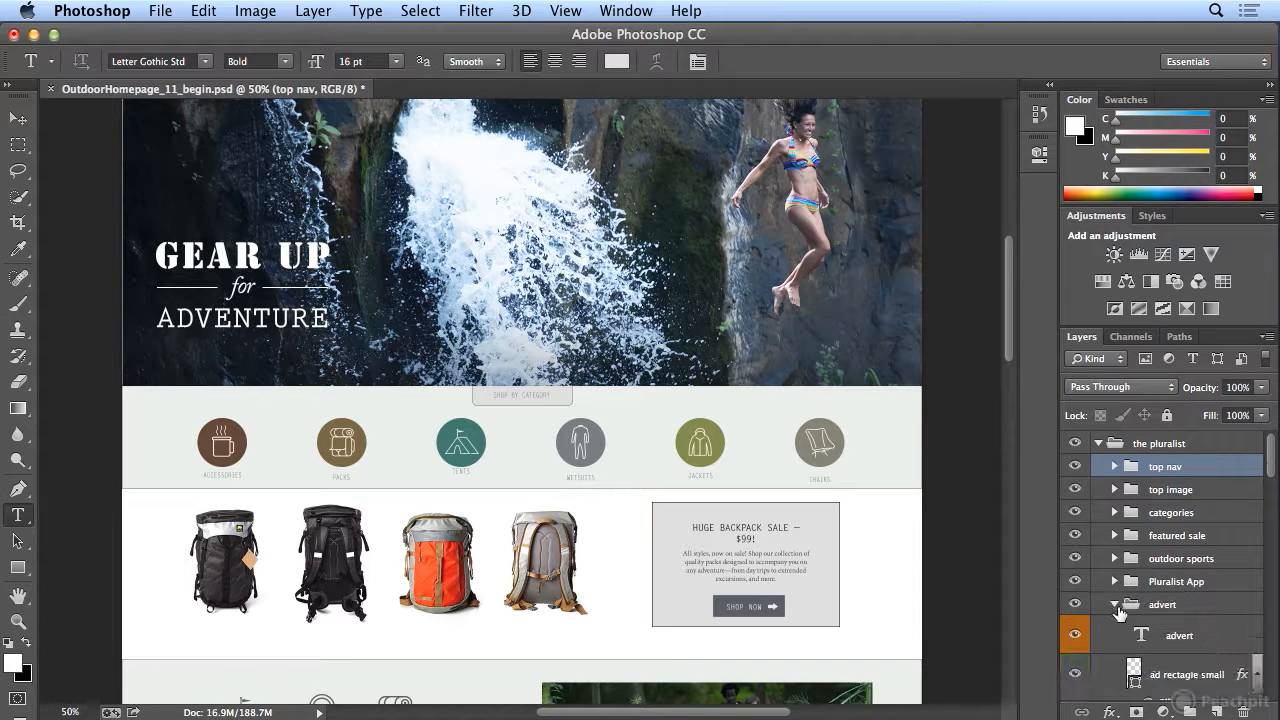
left_click(1115, 604)
left_click(1114, 627)
left_click(1114, 650)
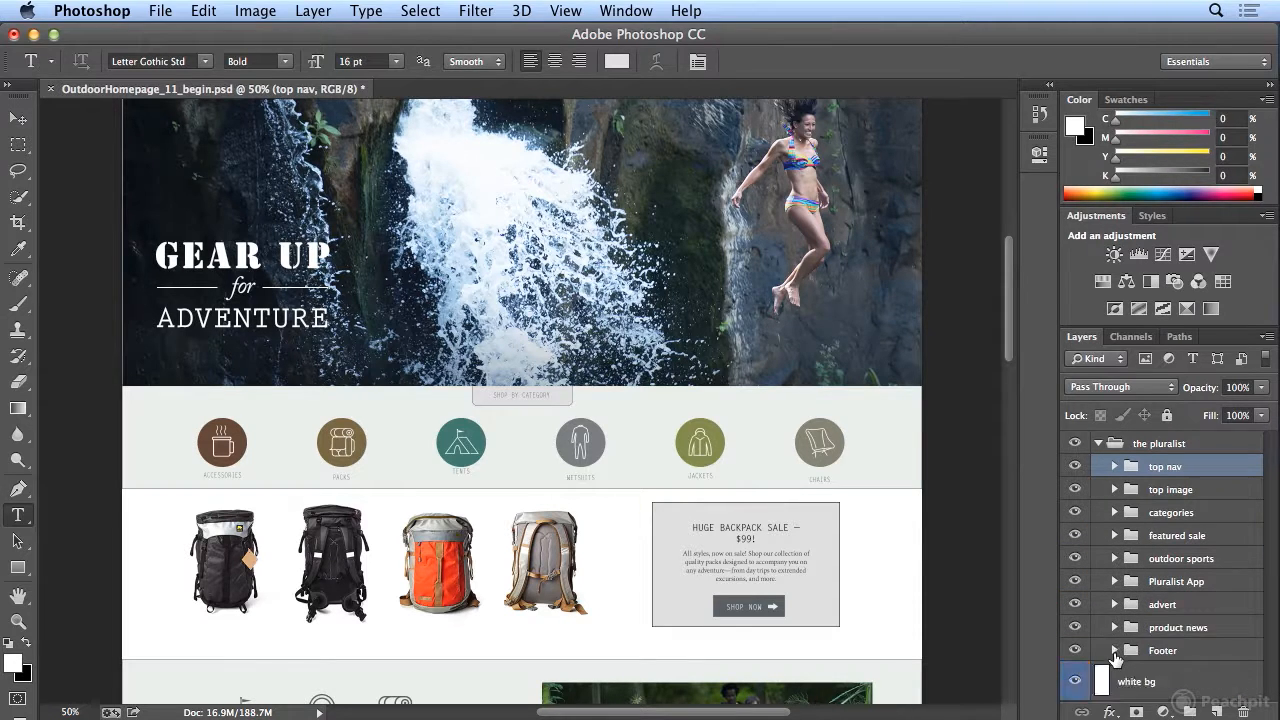
Expand Footer, select the copyright text layer and copy its CSS.
left_click(1115, 650)
left_click(1170, 682)
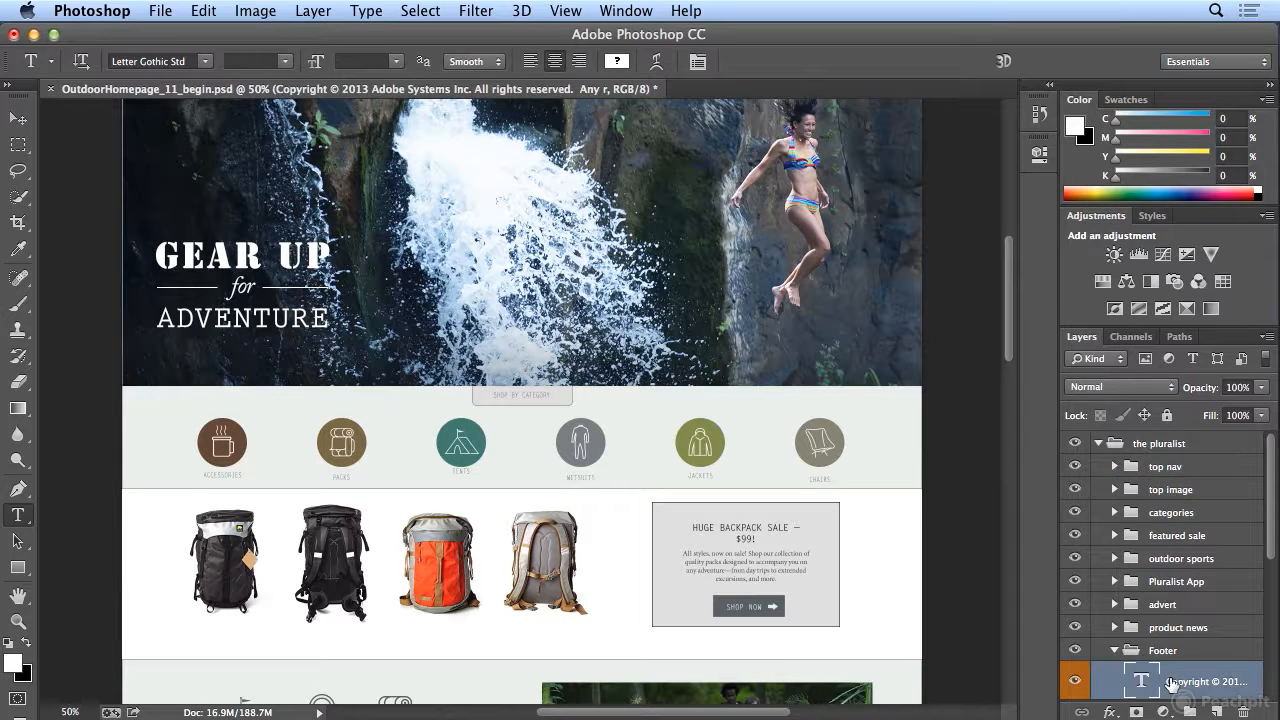
right_click(1172, 682)
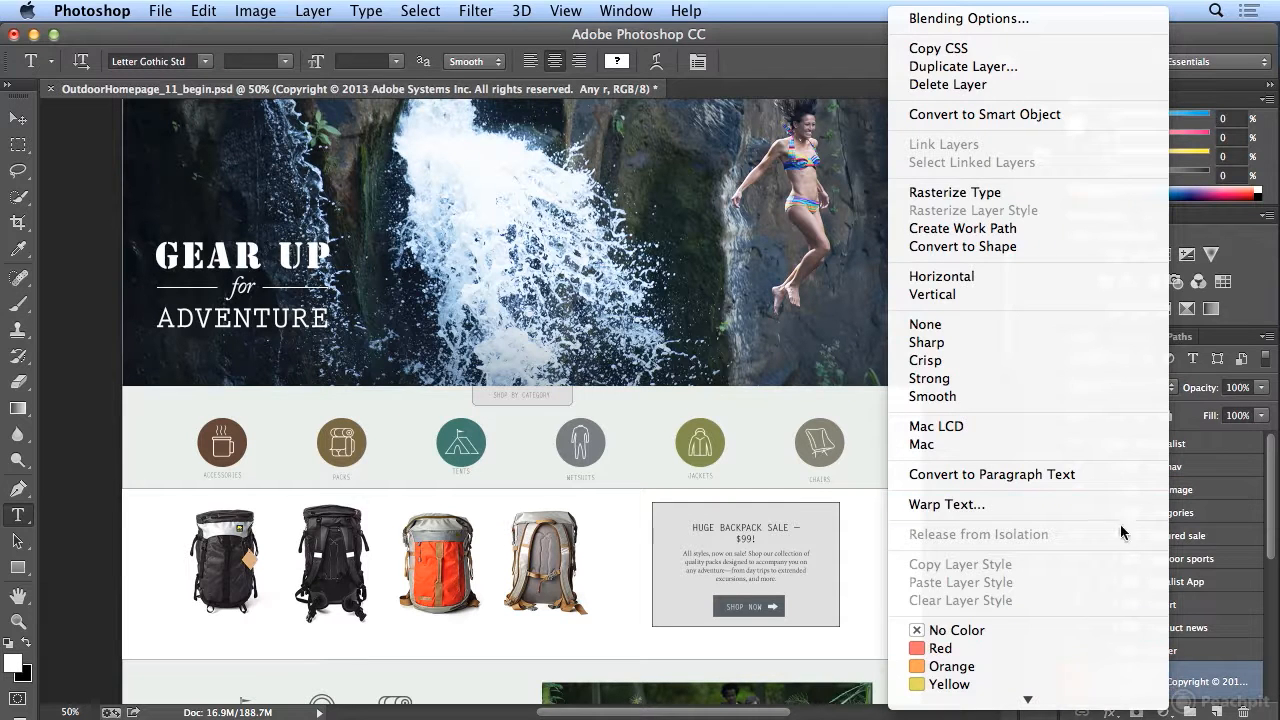
left_click(1075, 48)
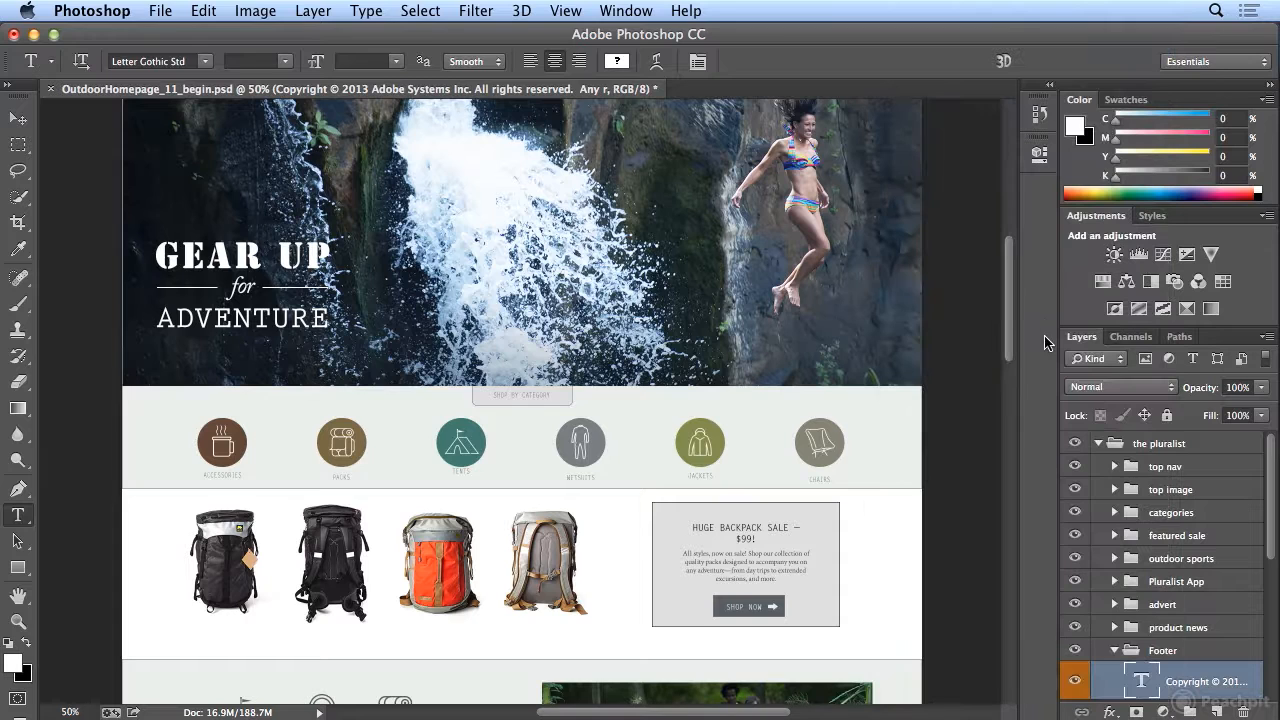